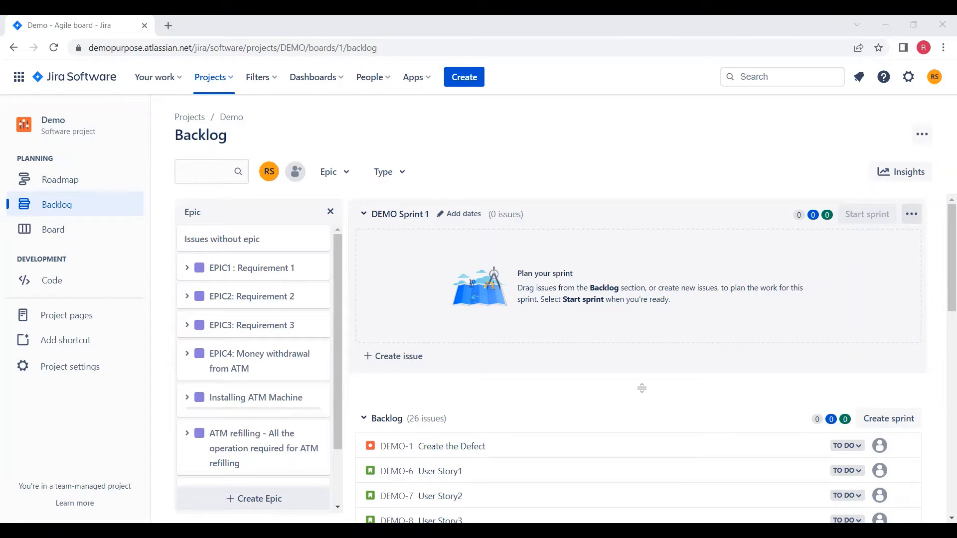
# - Open the Demo project and go to its backlog
pyautogui.click(214, 78)
pyautogui.click(228, 132)
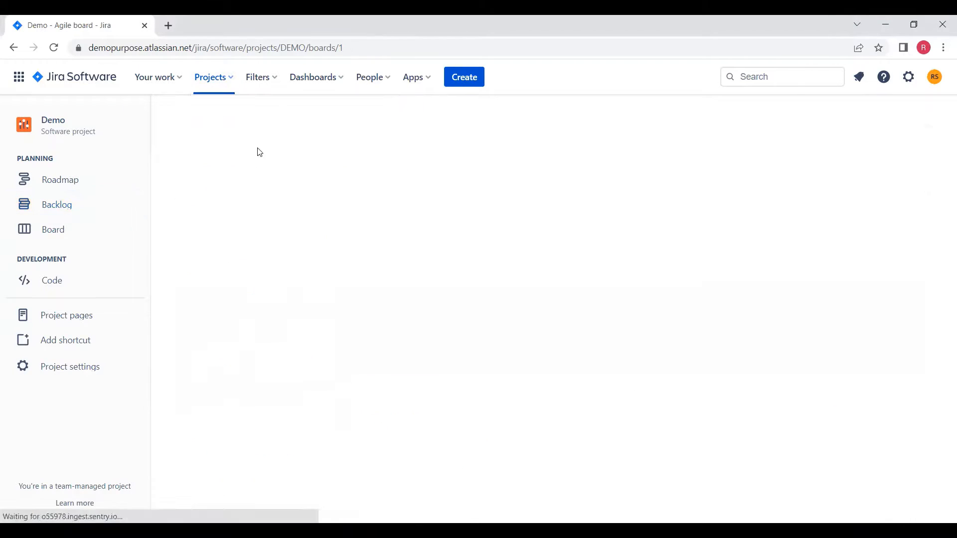
pyautogui.click(61, 206)
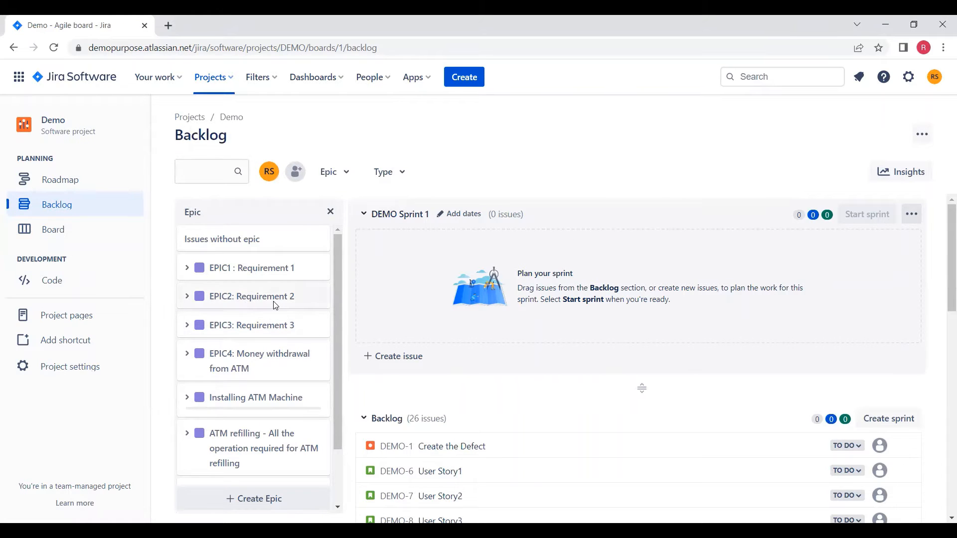
# - Look through the epics and the backlog's user stories, tasks and defect to decide what belongs in the first sprint
pyautogui.scroll(-2, 287, 300)
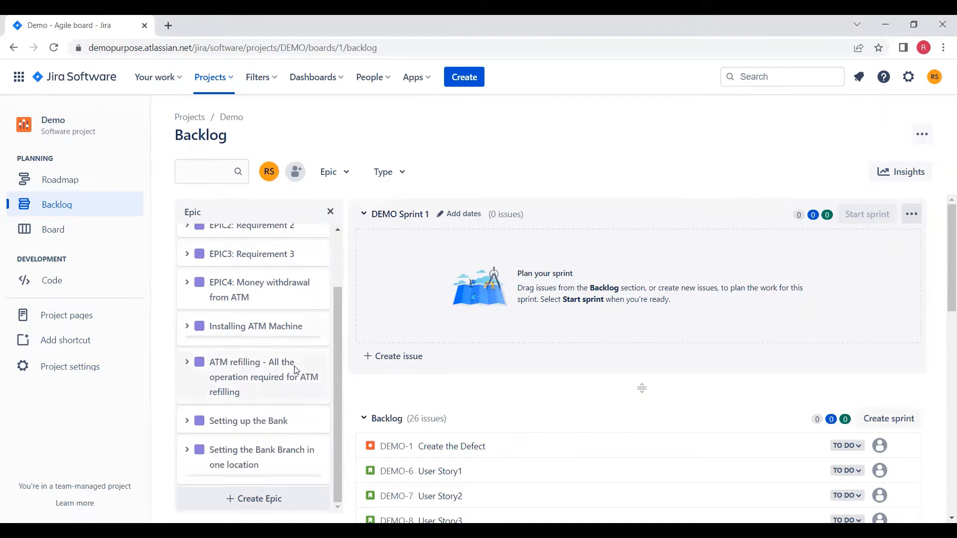
pyautogui.scroll(-3, 442, 427)
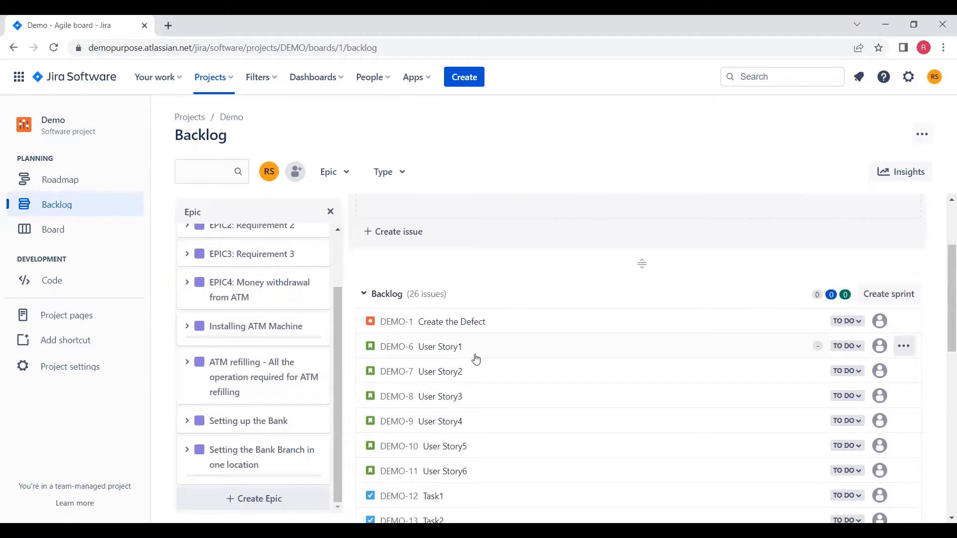
pyautogui.scroll(-1, 476, 359)
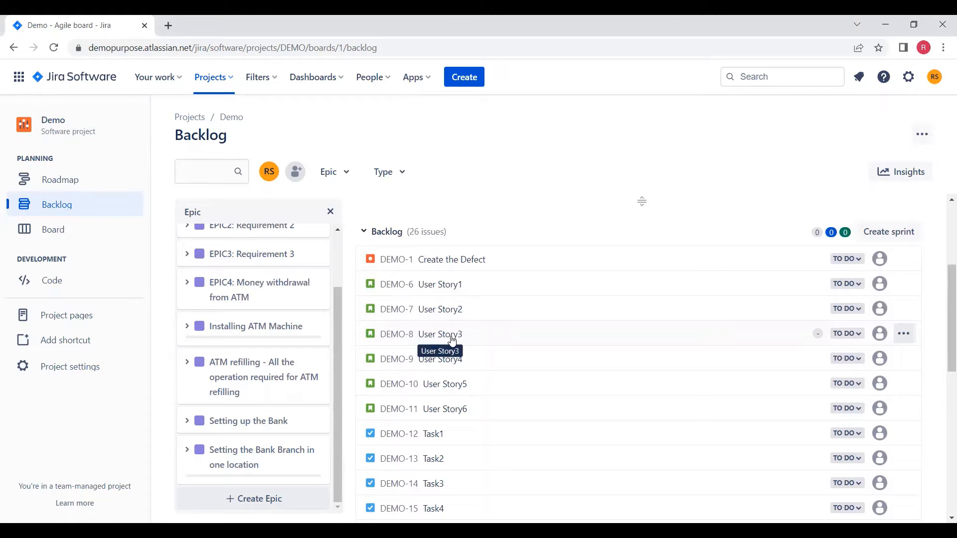
pyautogui.scroll(-2, 538, 442)
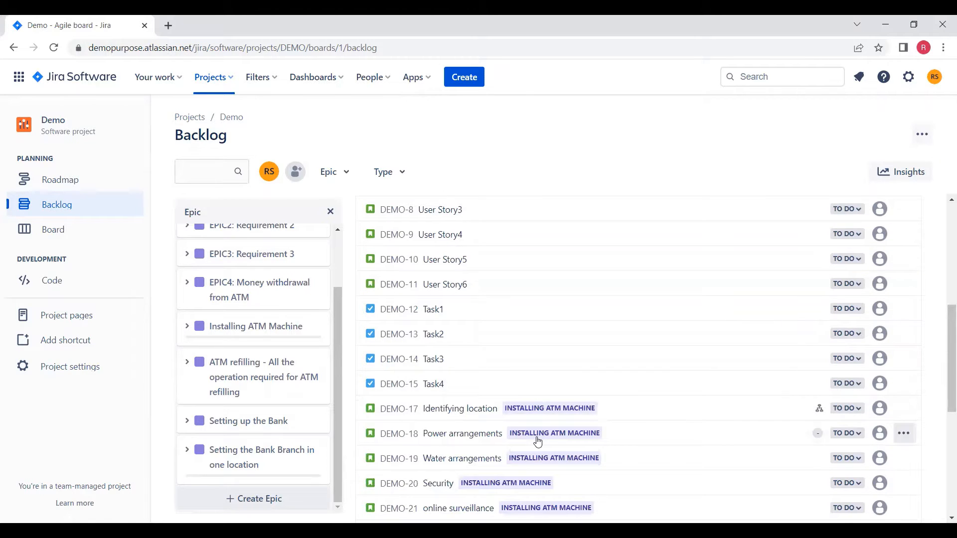
pyautogui.scroll(5, 493, 403)
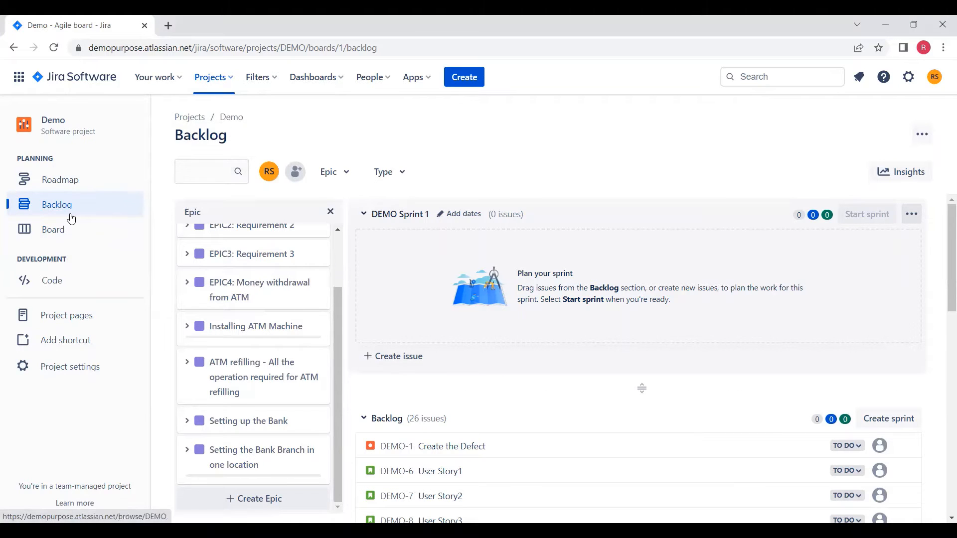
pyautogui.scroll(-2, 605, 421)
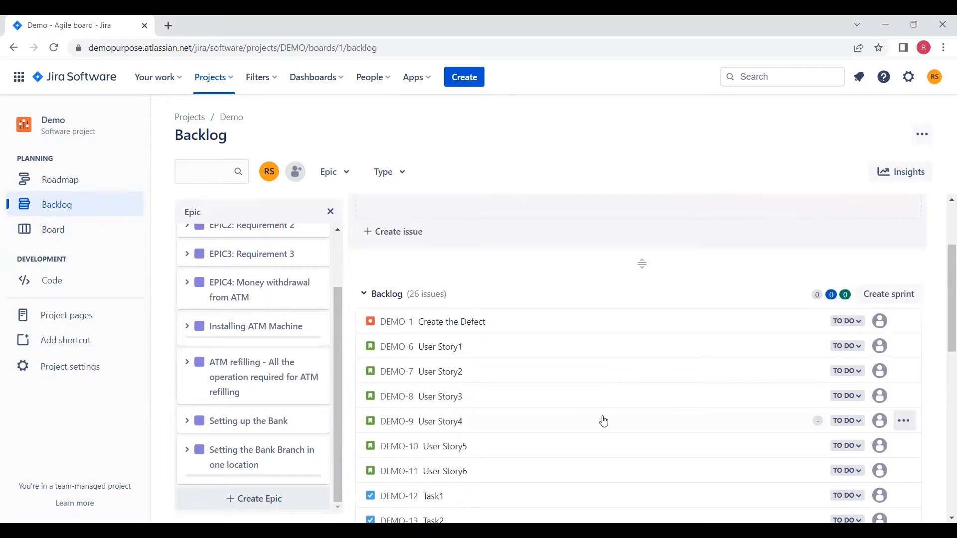
pyautogui.scroll(-2, 604, 421)
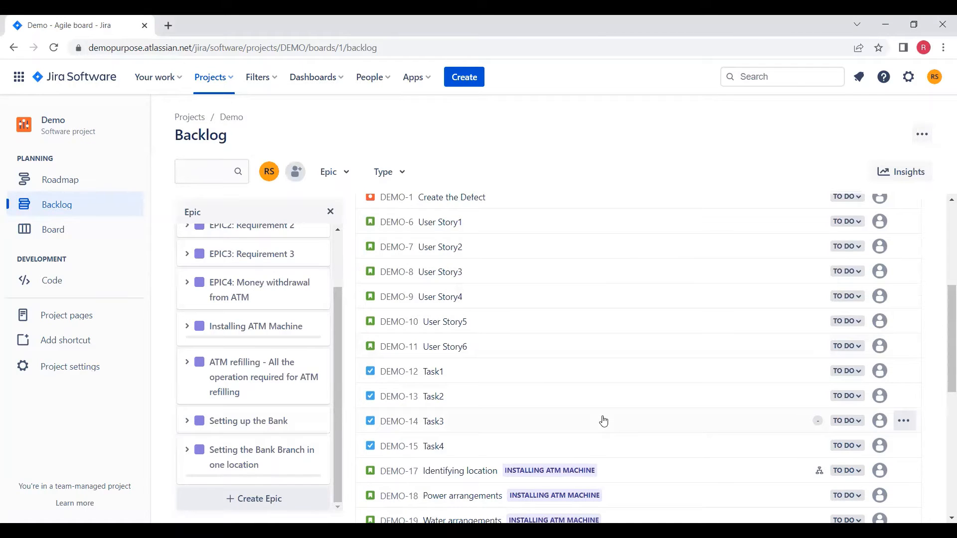
pyautogui.scroll(-2, 603, 421)
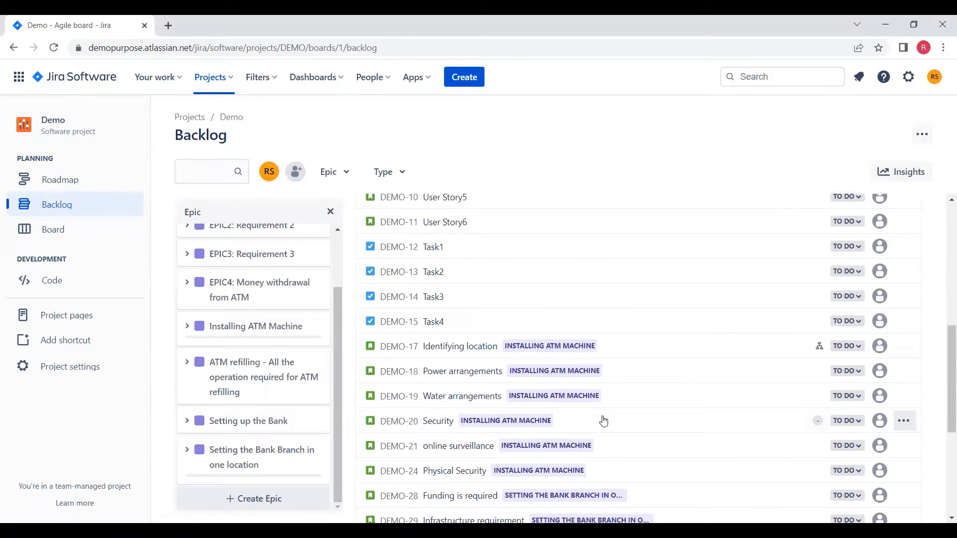
pyautogui.scroll(-4, 603, 420)
pyautogui.scroll(10, 603, 421)
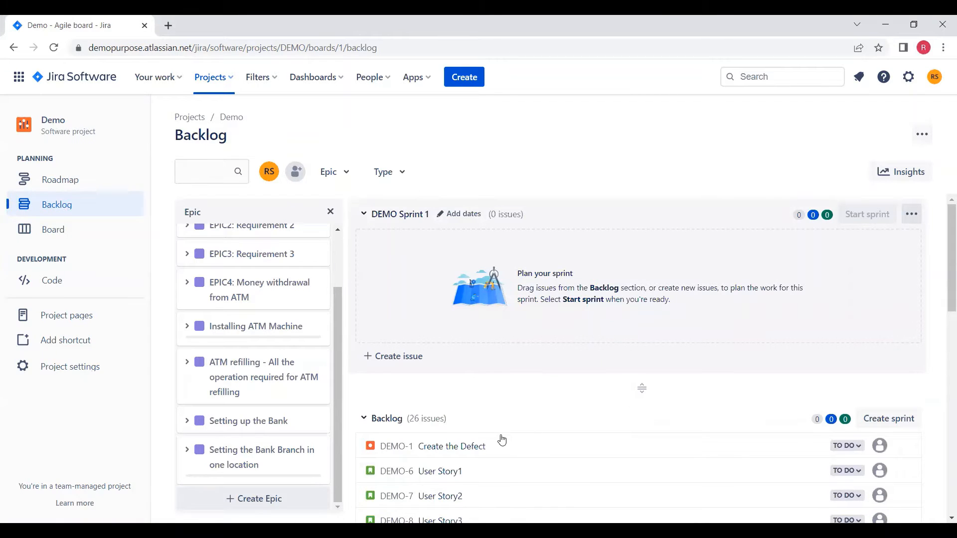
pyautogui.scroll(-1, 632, 406)
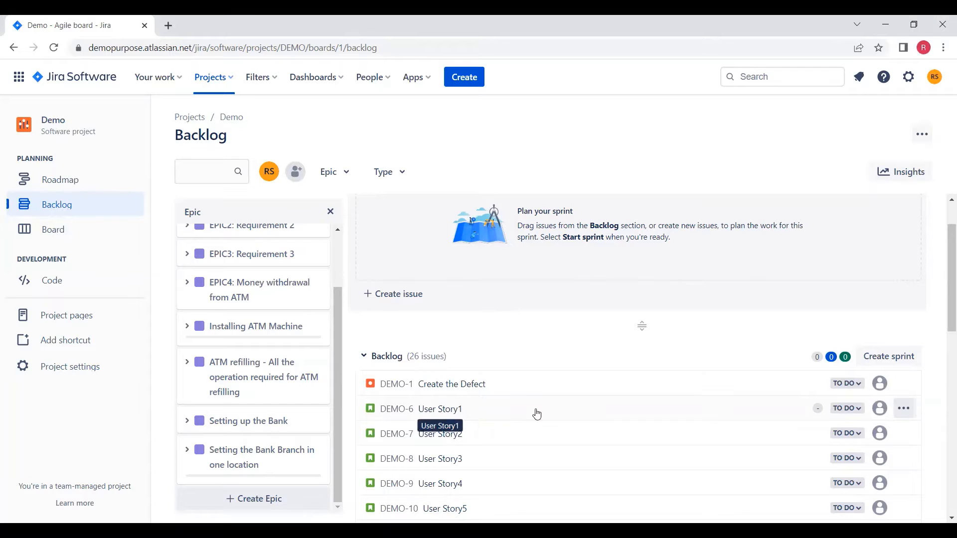
pyautogui.scroll(-2, 537, 415)
pyautogui.scroll(2, 537, 412)
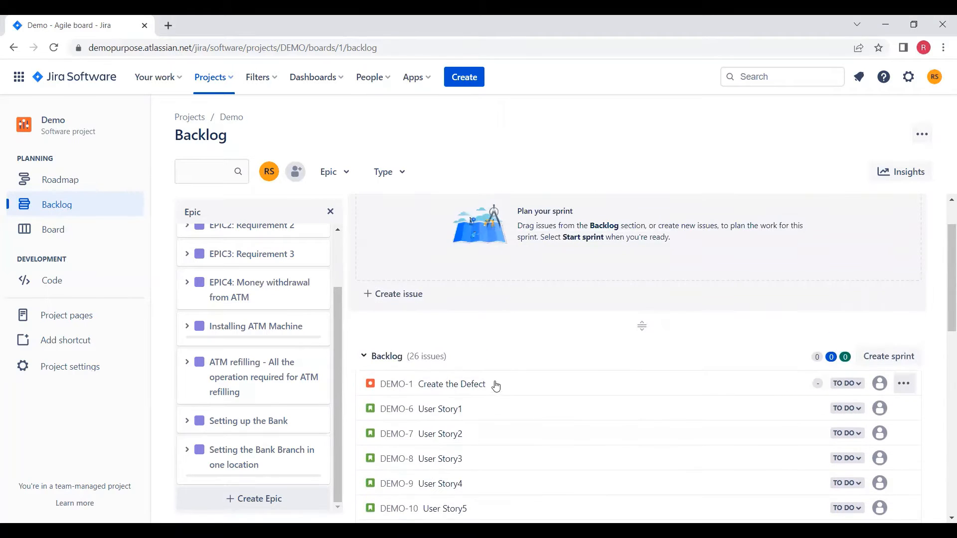
# - Move Create the Defect and User Story1 through User Story4 from the backlog into DEMO Sprint 1
pyautogui.scroll(1, 568, 423)
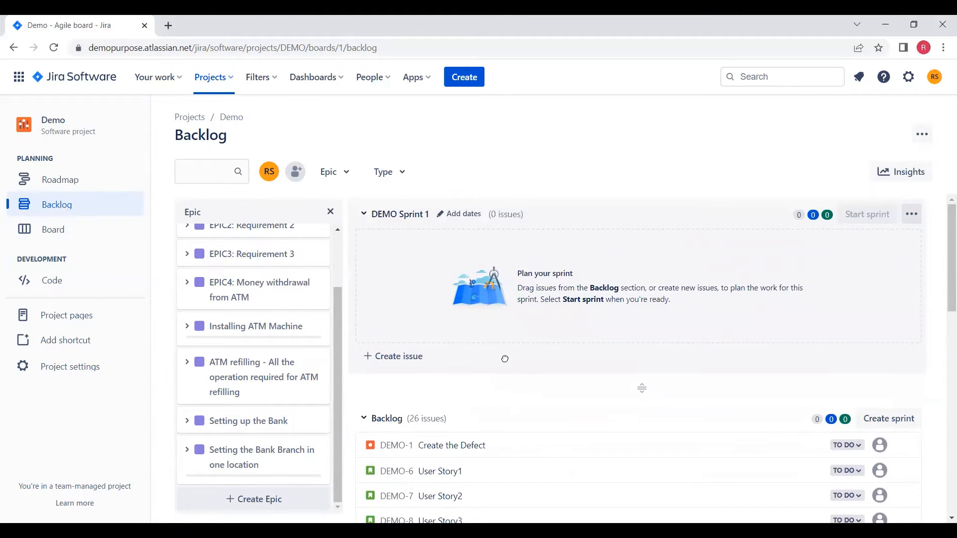
pyautogui.moveTo(505, 359); pyautogui.dragTo(489, 254)
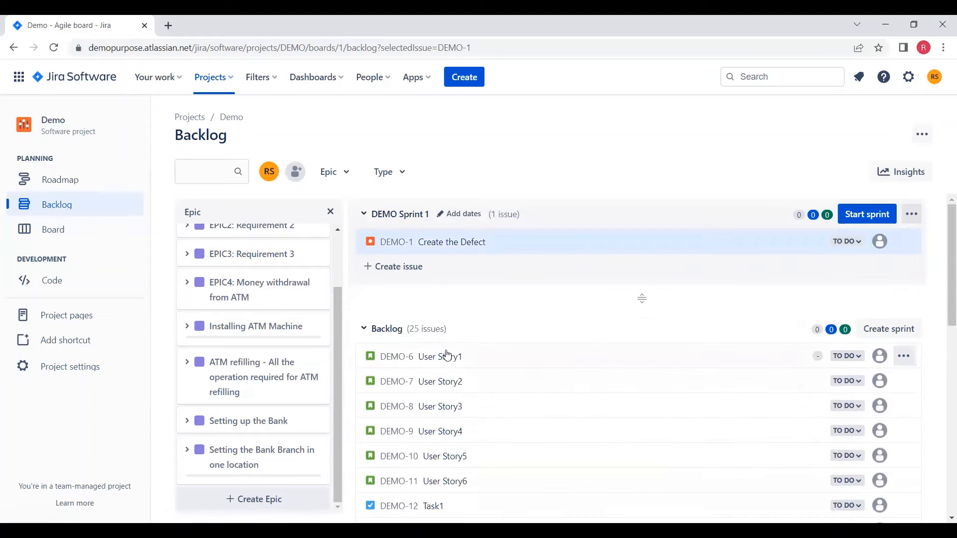
pyautogui.moveTo(447, 355); pyautogui.dragTo(446, 265)
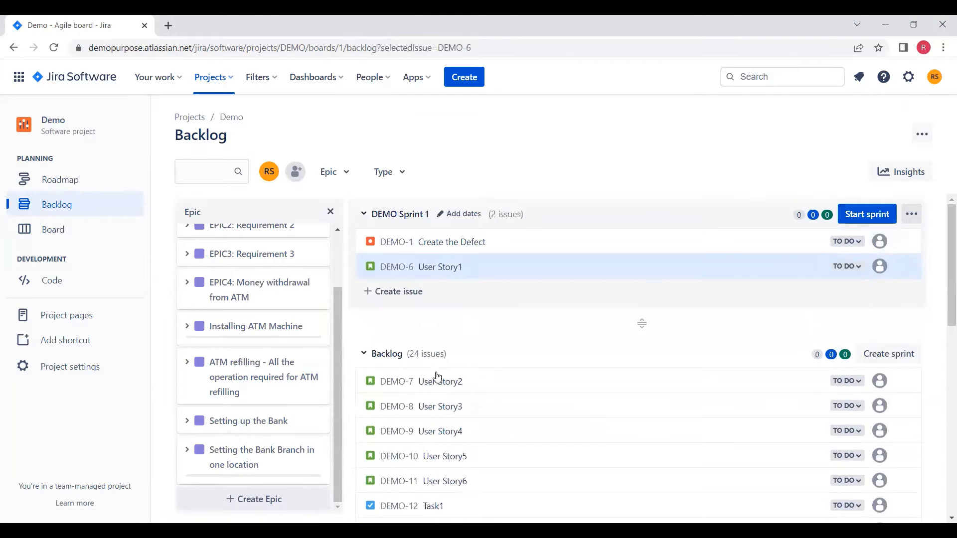
pyautogui.moveTo(438, 378); pyautogui.dragTo(444, 291)
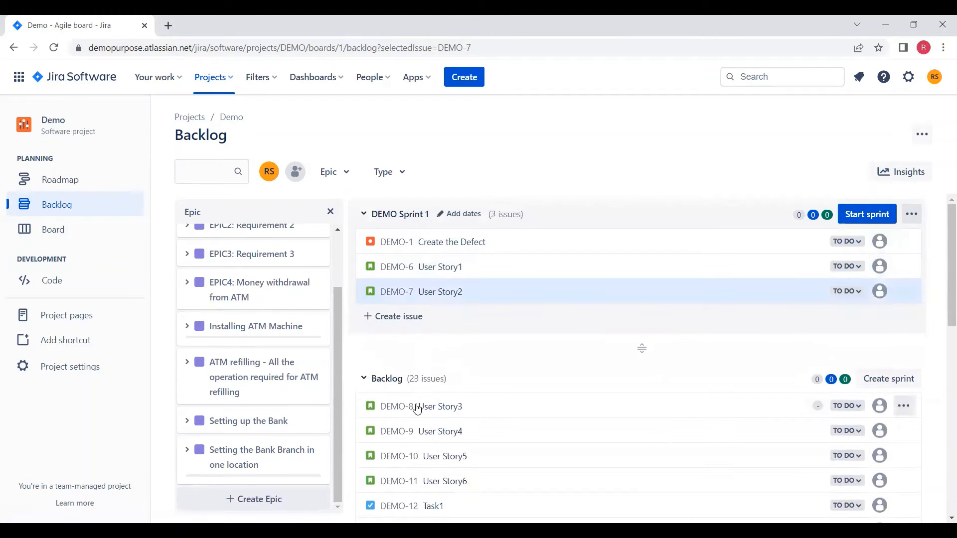
pyautogui.moveTo(417, 409); pyautogui.dragTo(431, 314)
pyautogui.moveTo(436, 432); pyautogui.dragTo(434, 343)
# - Add Task1, Task2 and Task3 from the backlog to DEMO Sprint 1, below User Story4
pyautogui.scroll(-1, 455, 484)
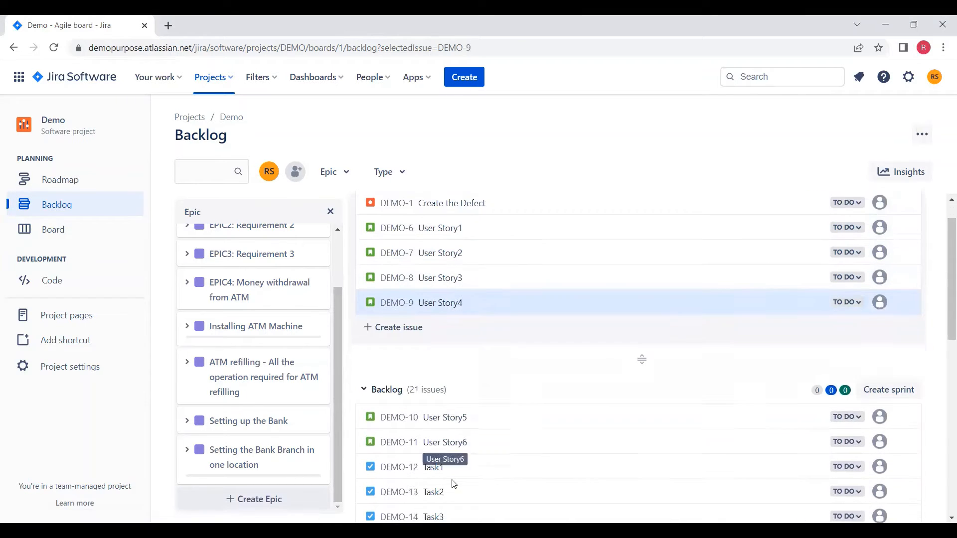
pyautogui.moveTo(417, 445); pyautogui.dragTo(444, 294)
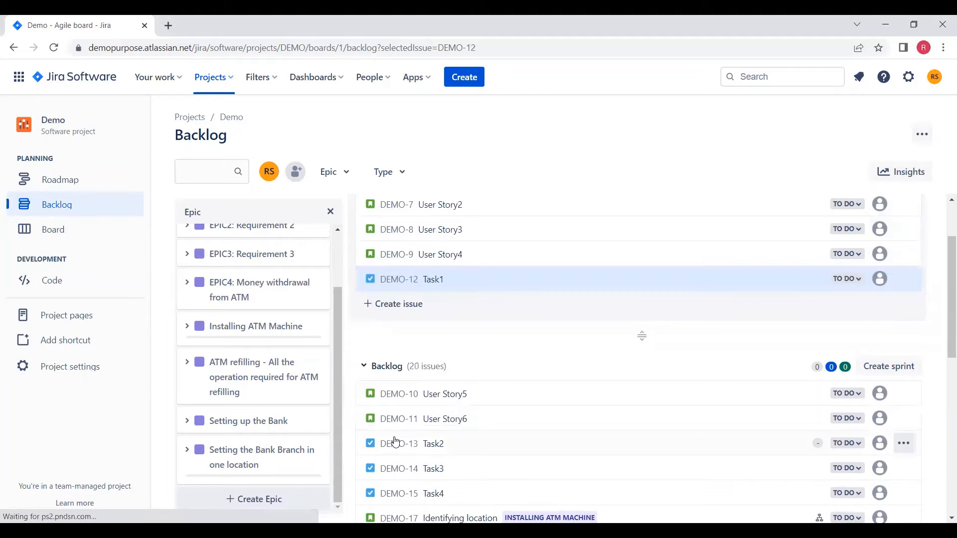
pyautogui.moveTo(395, 442); pyautogui.dragTo(406, 299)
pyautogui.moveTo(402, 442); pyautogui.dragTo(424, 299)
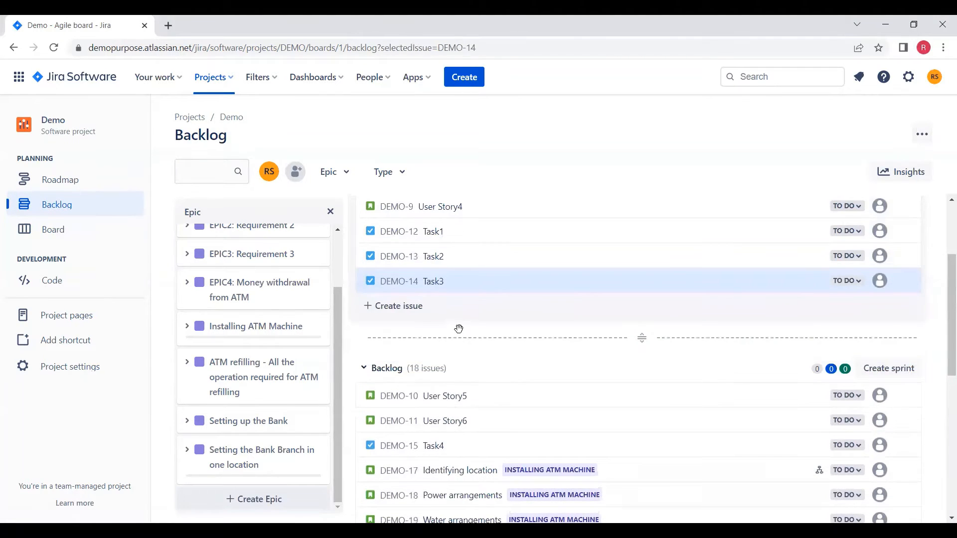
pyautogui.scroll(3, 458, 329)
pyautogui.scroll(-3, 459, 329)
pyautogui.scroll(3, 458, 329)
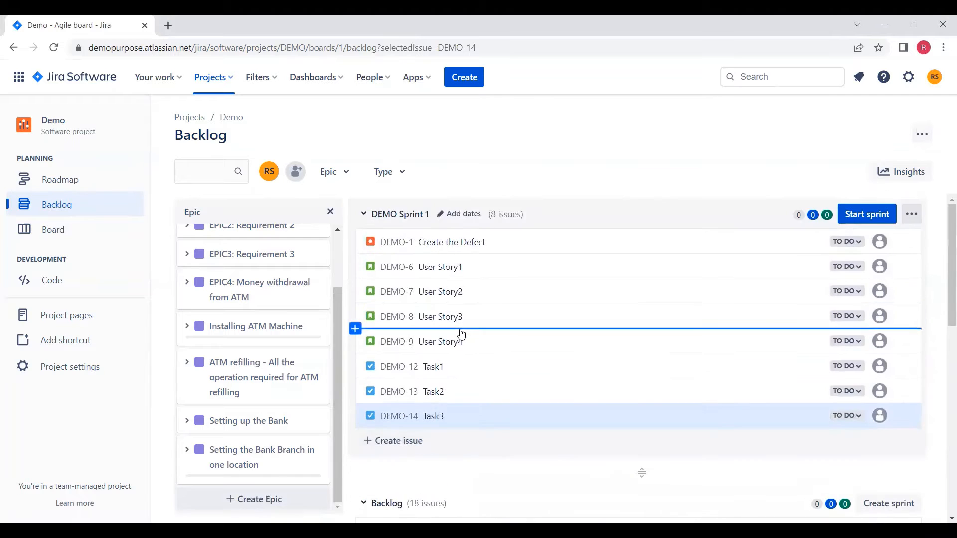
# - Create a second sprint and move User Story6, User Story5, Task4 and Identifying location into it from the backlog
pyautogui.scroll(-3, 718, 399)
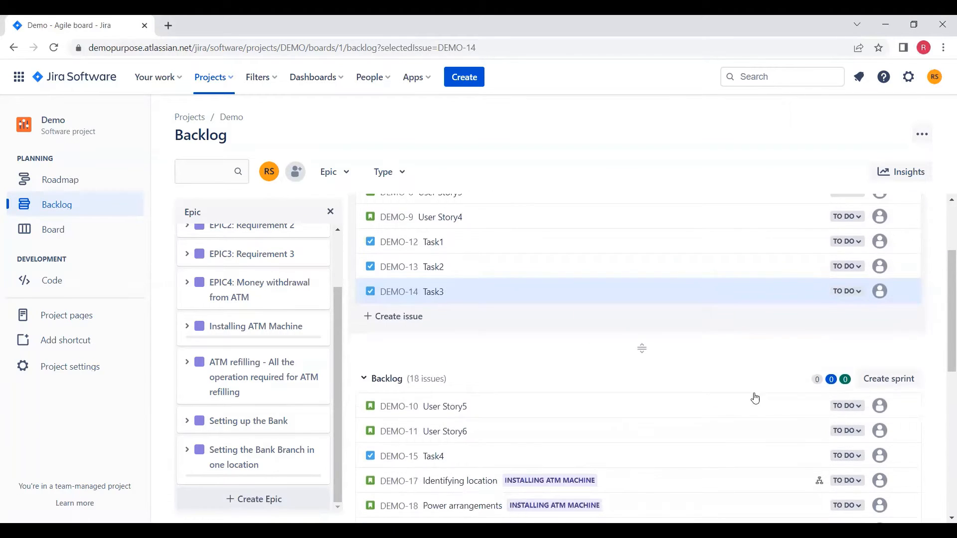
pyautogui.click(889, 380)
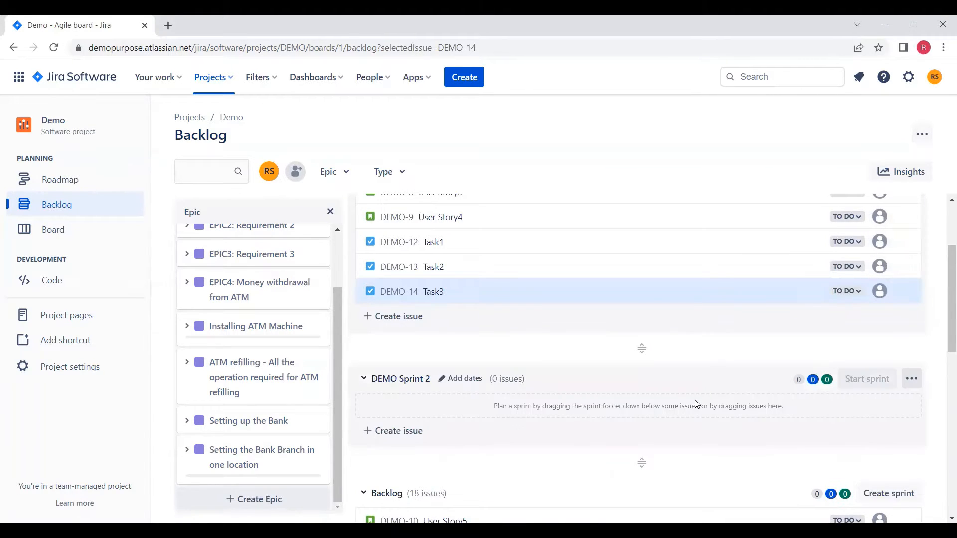
pyautogui.scroll(-3, 599, 423)
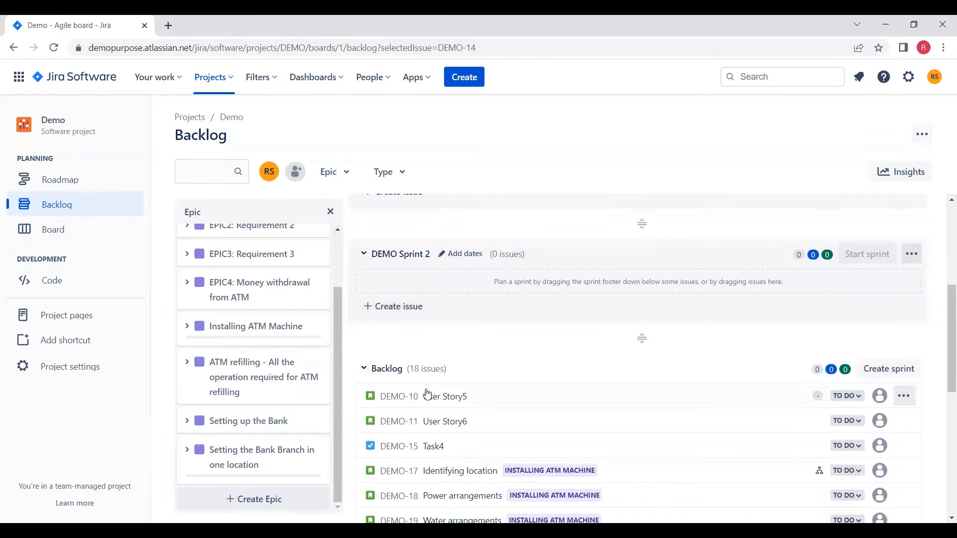
pyautogui.moveTo(427, 395); pyautogui.dragTo(441, 307)
pyautogui.moveTo(419, 395); pyautogui.dragTo(424, 307)
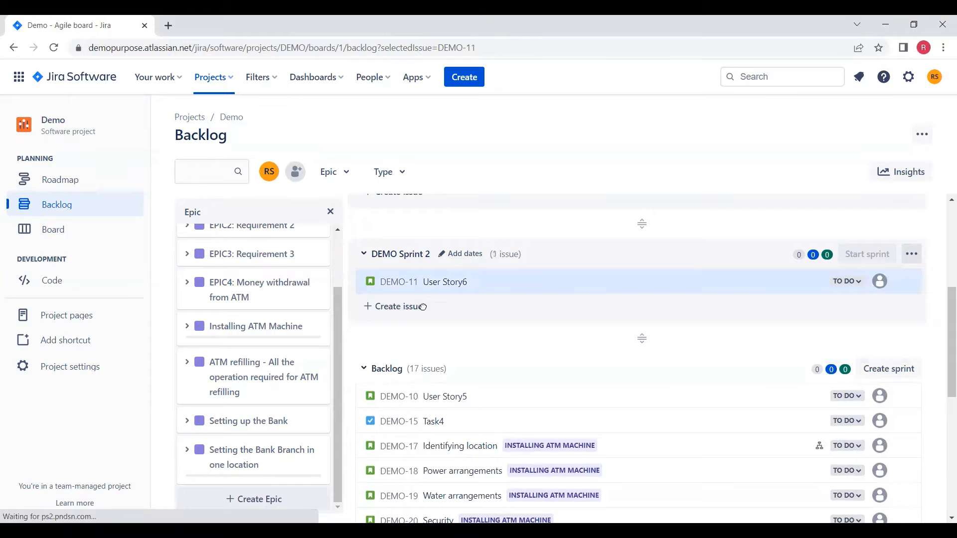
pyautogui.moveTo(434, 421); pyautogui.dragTo(432, 331)
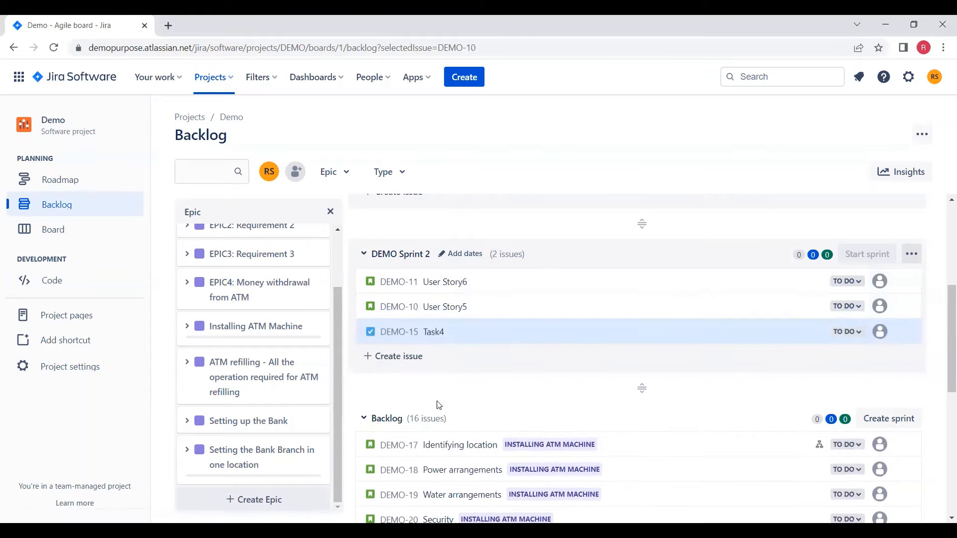
pyautogui.moveTo(427, 447); pyautogui.dragTo(432, 330)
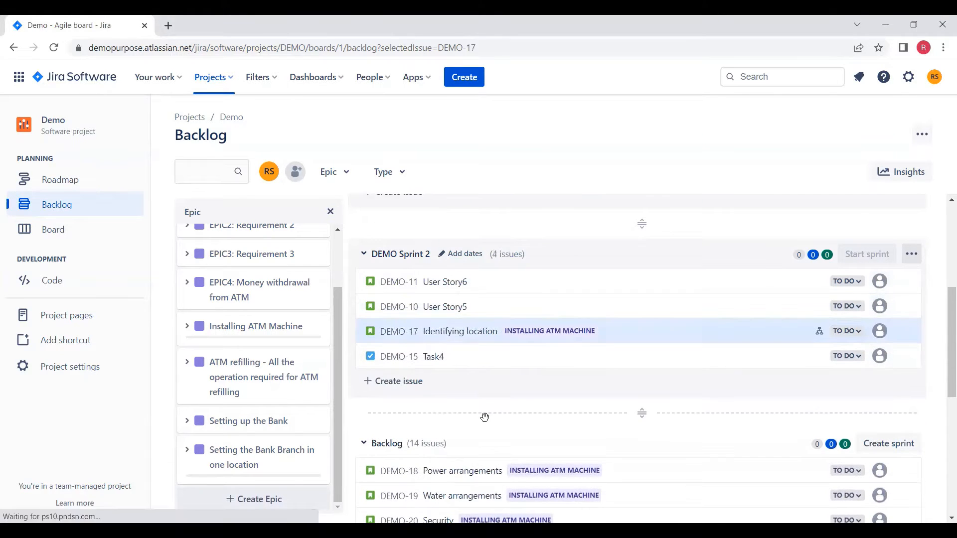
# - Move Power arrangements and Water arrangements from the backlog into DEMO Sprint 2
pyautogui.scroll(-3, 491, 430)
pyautogui.scroll(-5, 491, 429)
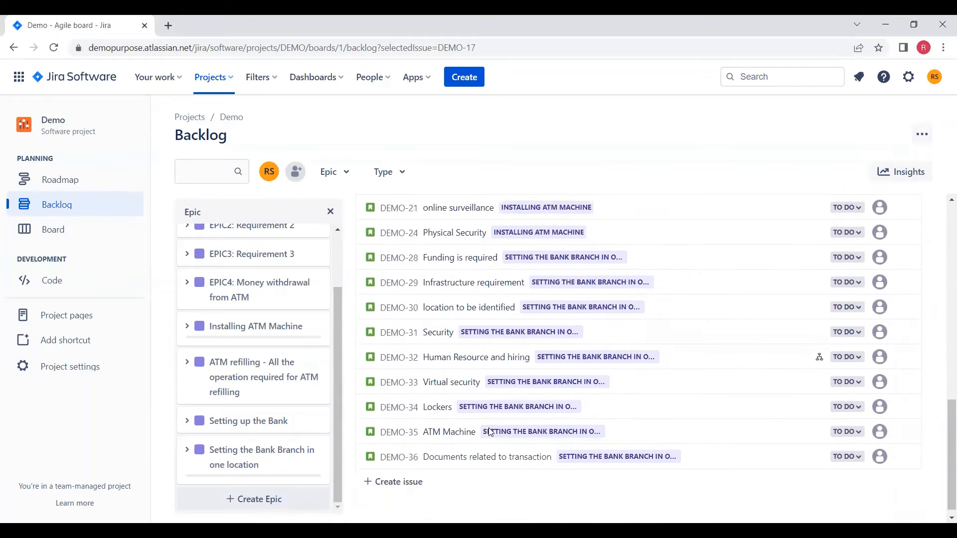
pyautogui.scroll(5, 490, 433)
pyautogui.scroll(3, 490, 434)
pyautogui.moveTo(439, 497); pyautogui.dragTo(439, 407)
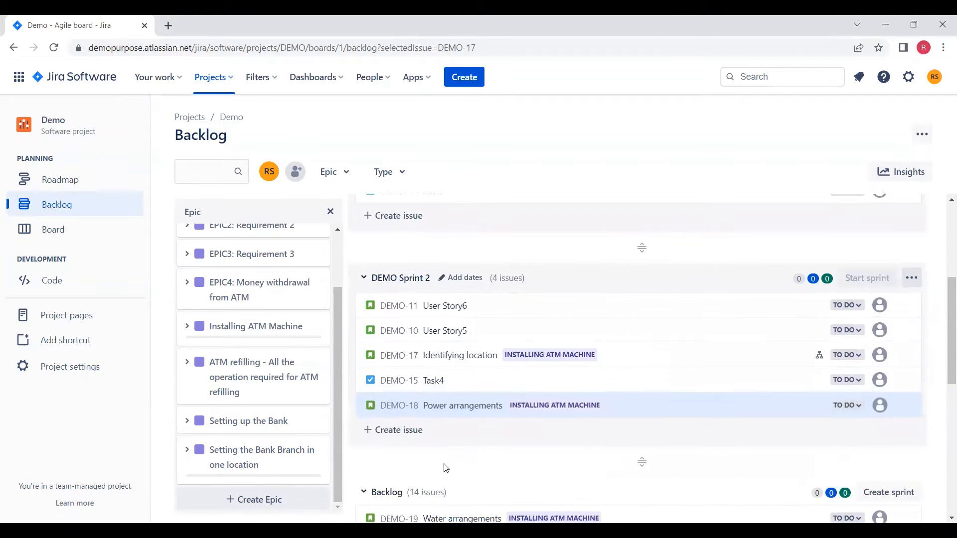
pyautogui.moveTo(449, 519); pyautogui.dragTo(497, 471)
pyautogui.moveTo(430, 387); pyautogui.dragTo(444, 268)
# - Open DEMO Sprint 1's dates for editing and set the start date to 7/25/2022
pyautogui.scroll(6, 536, 318)
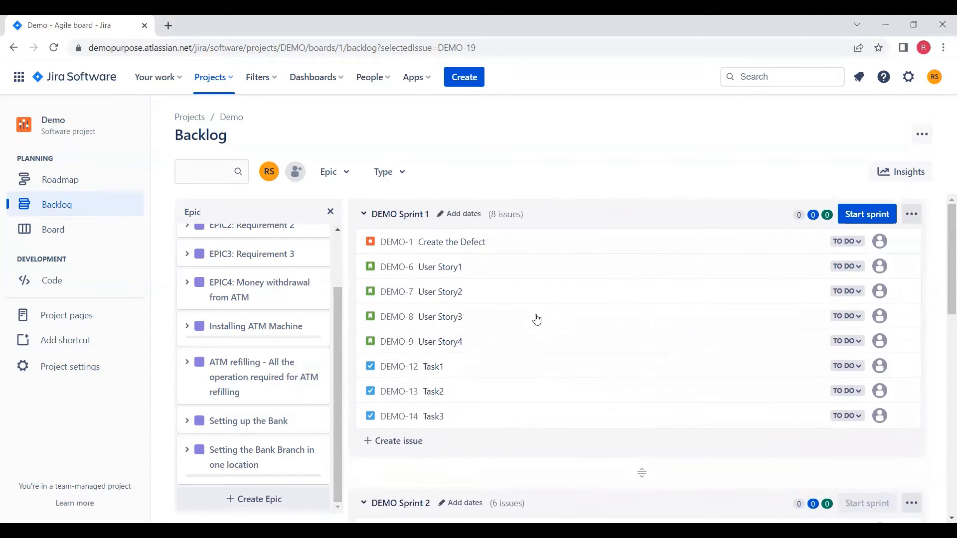
pyautogui.click(463, 220)
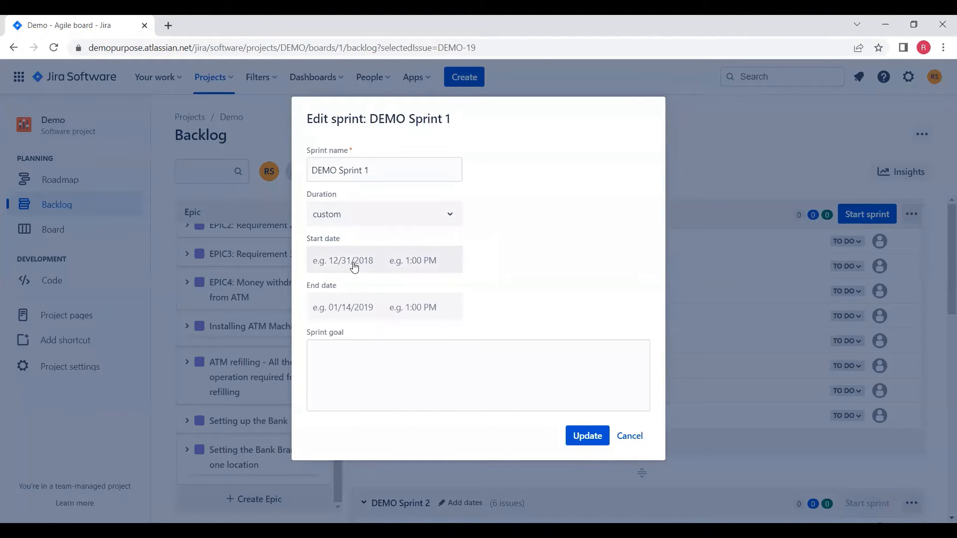
pyautogui.click(352, 264)
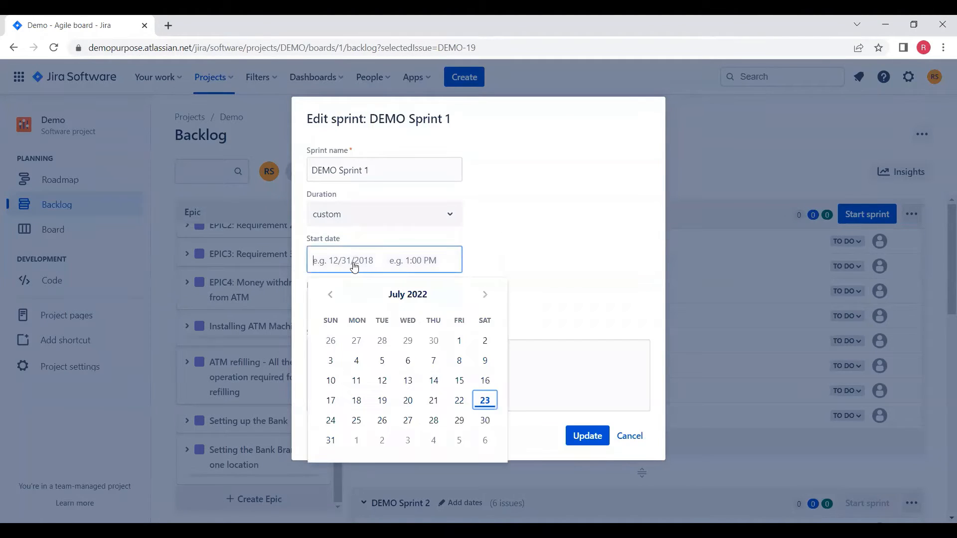
pyautogui.rightClick(356, 426)
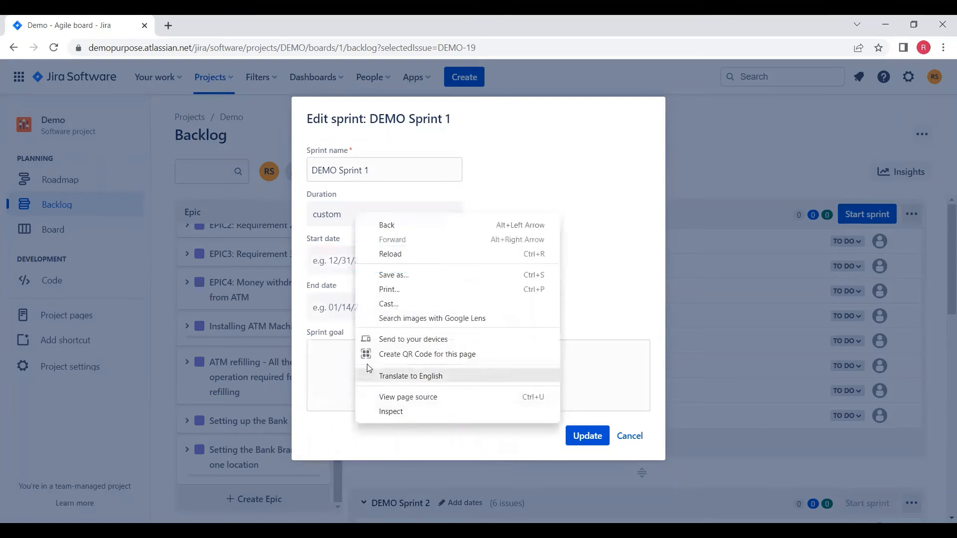
pyautogui.click(511, 189)
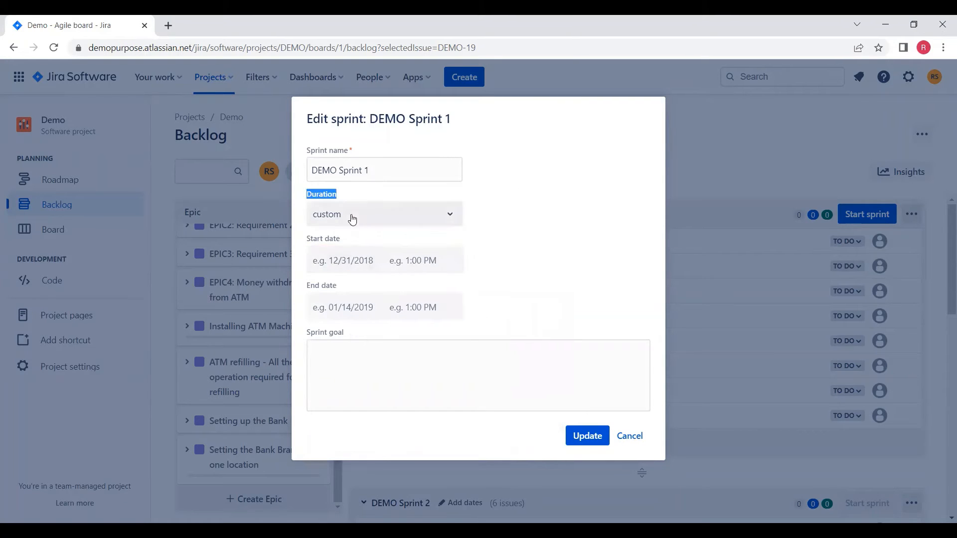
pyautogui.click(502, 216)
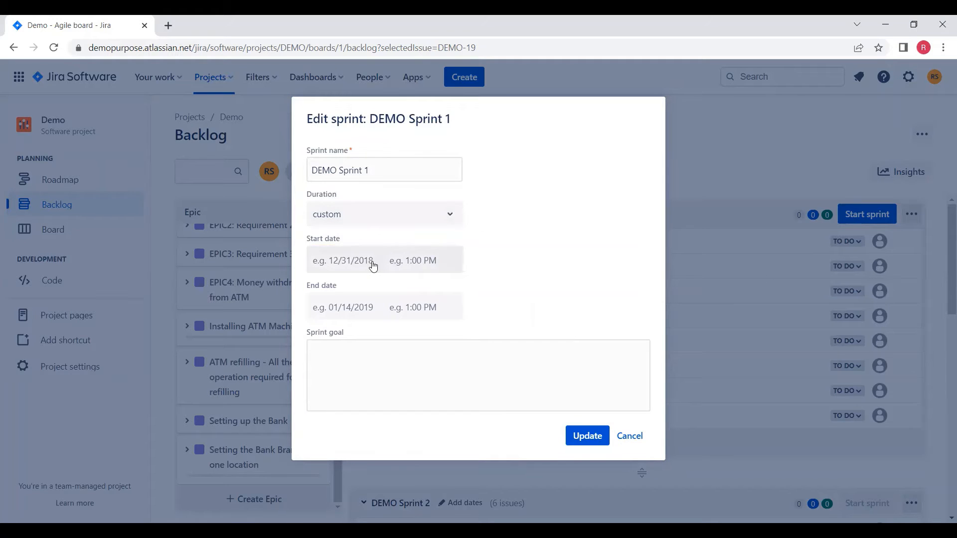
pyautogui.click(355, 255)
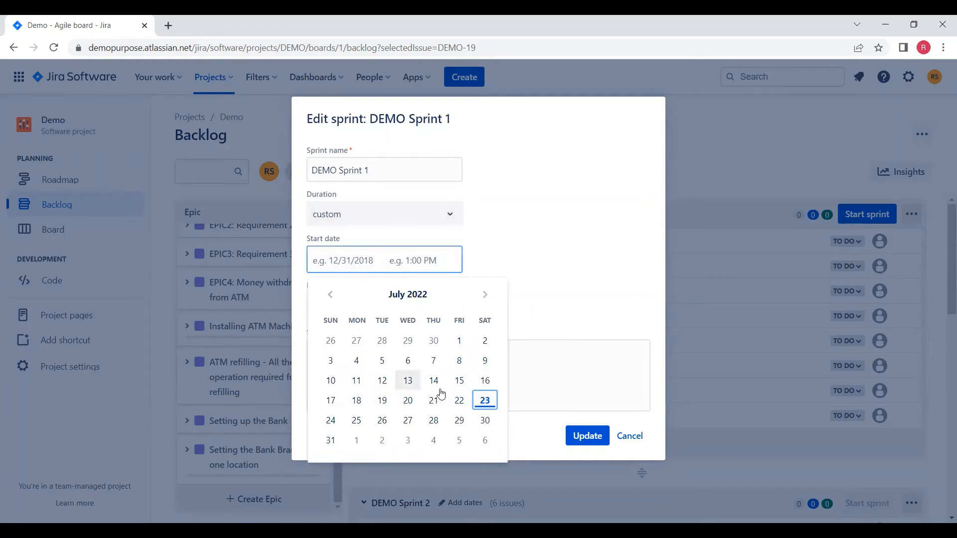
pyautogui.click(357, 420)
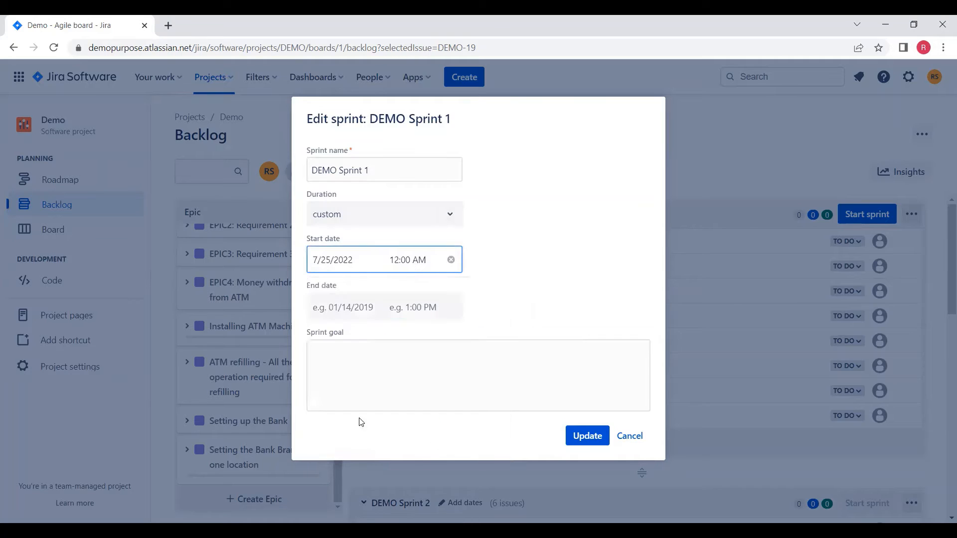
# - Set DEMO Sprint 1's end date to 8/5/2022
pyautogui.click(370, 315)
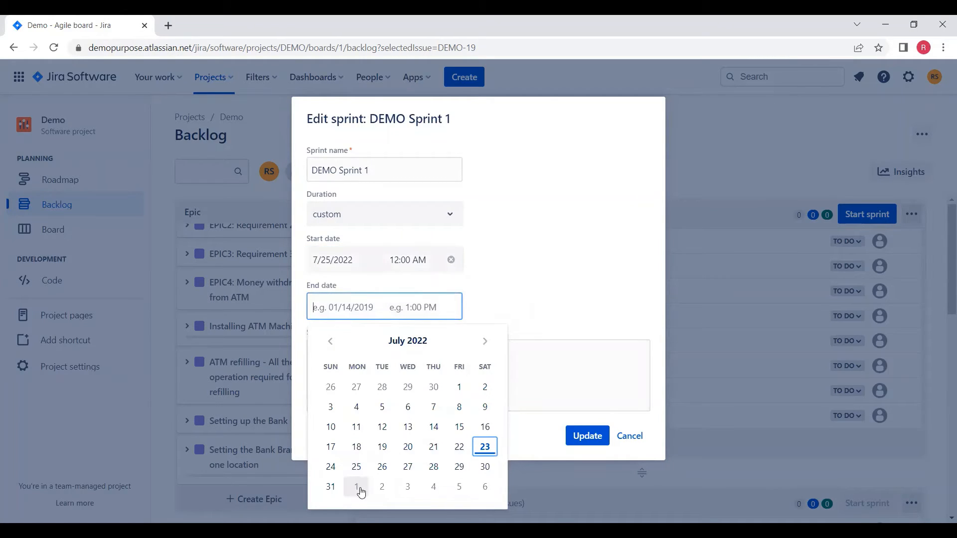
pyautogui.click(485, 341)
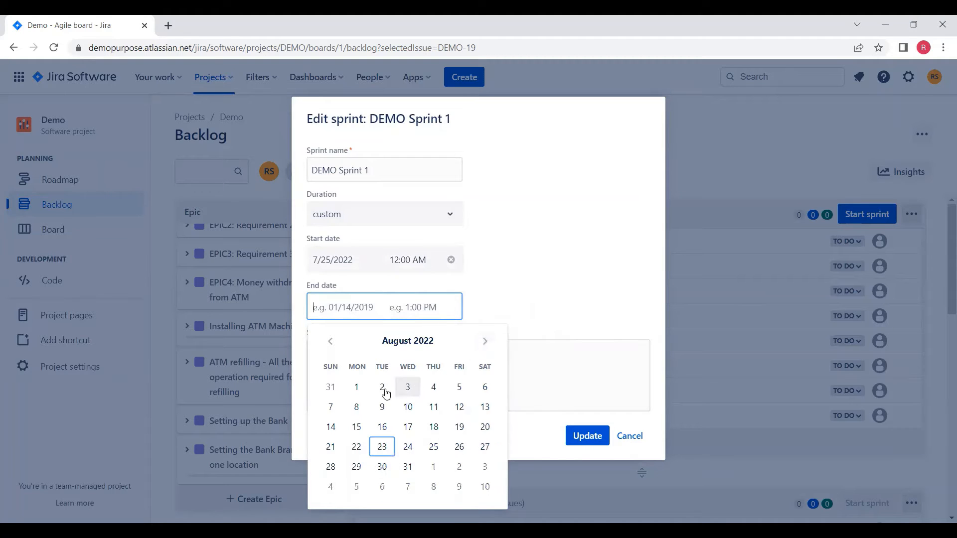
pyautogui.click(356, 407)
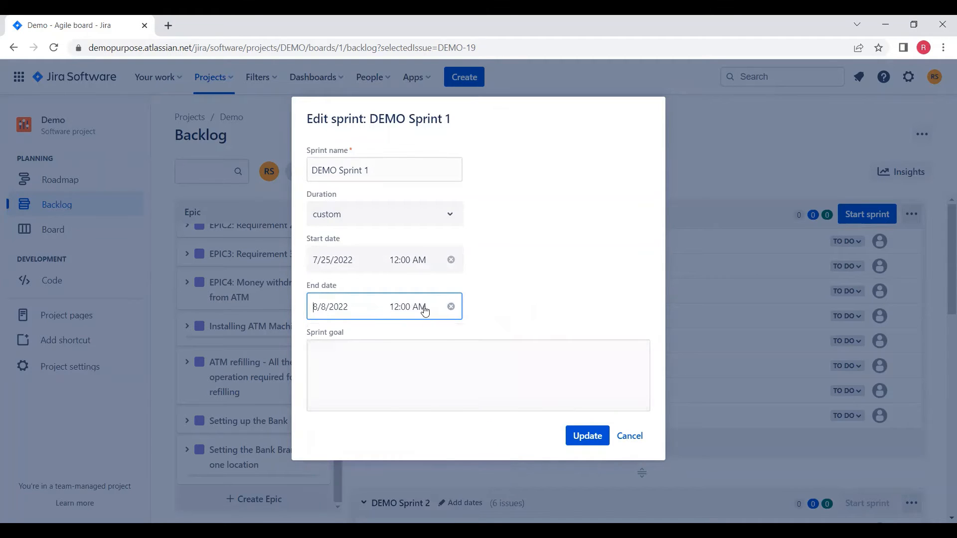
pyautogui.click(426, 311)
pyautogui.click(350, 312)
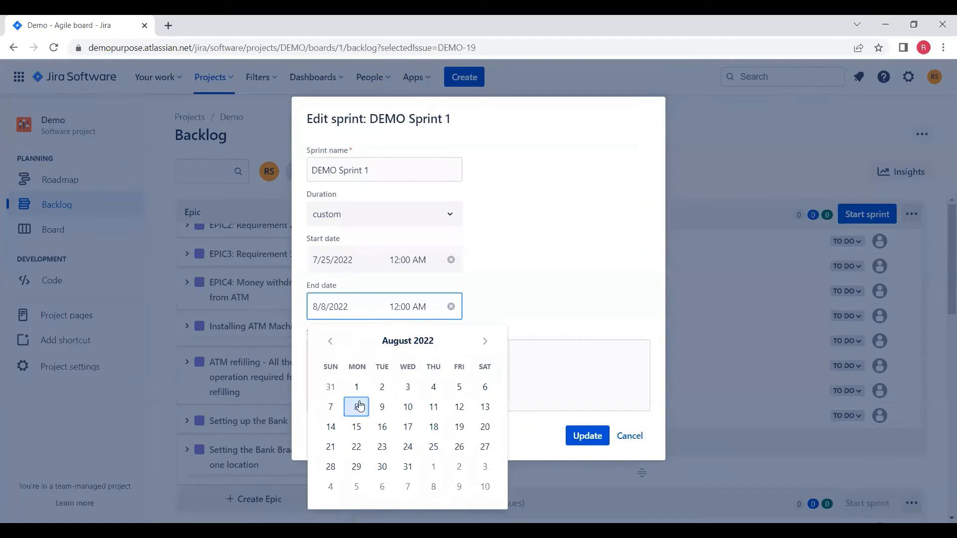
pyautogui.click(459, 386)
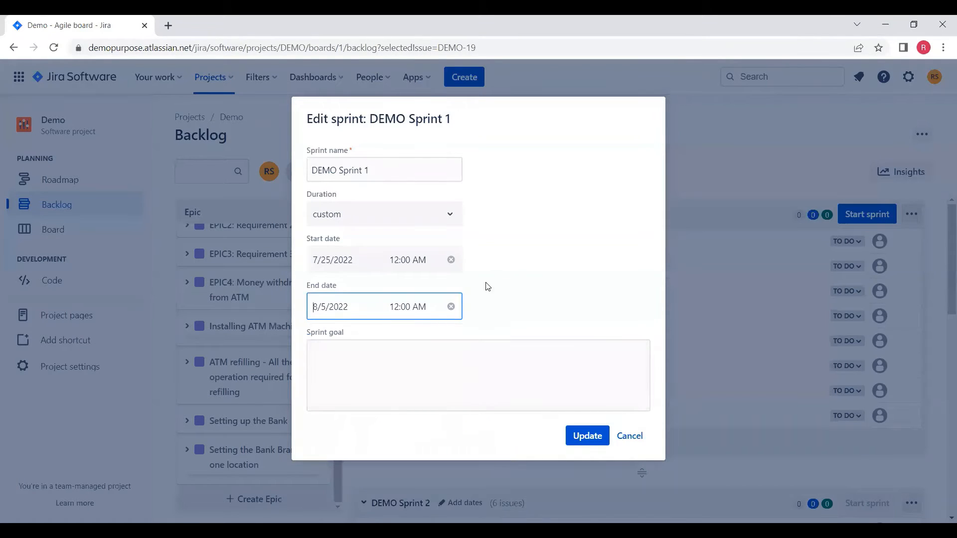
# - Enter "Sprint Goals: Describe the sprint goal here" as the sprint goal and save DEMO Sprint 1's details
pyautogui.click(356, 357)
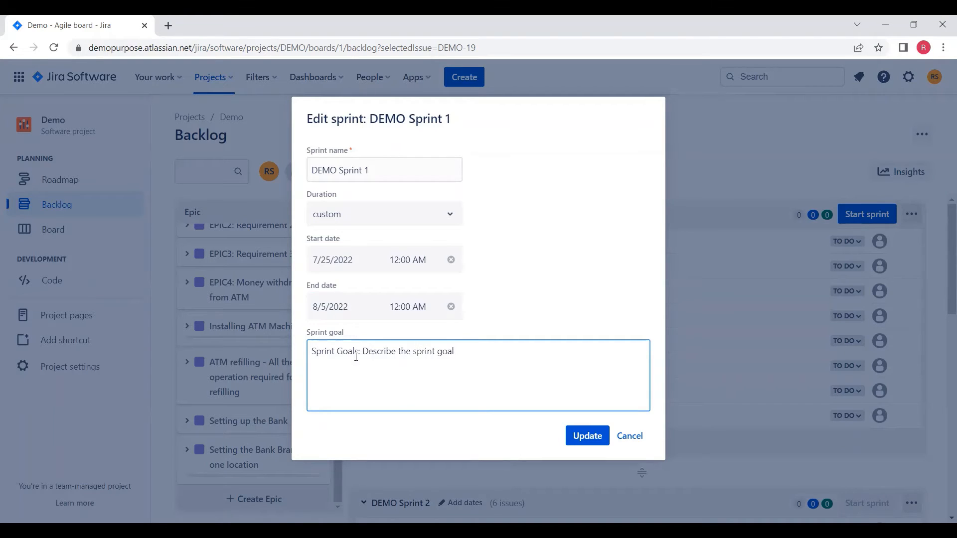
pyautogui.write('ere')
pyautogui.click(587, 437)
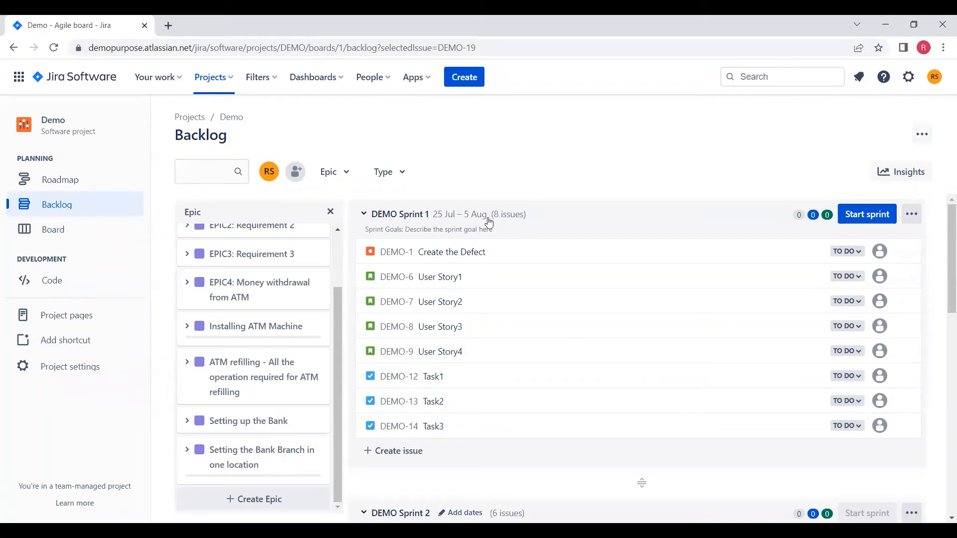
# - Start DEMO Sprint 1 and look over its issues on the board
pyautogui.click(855, 218)
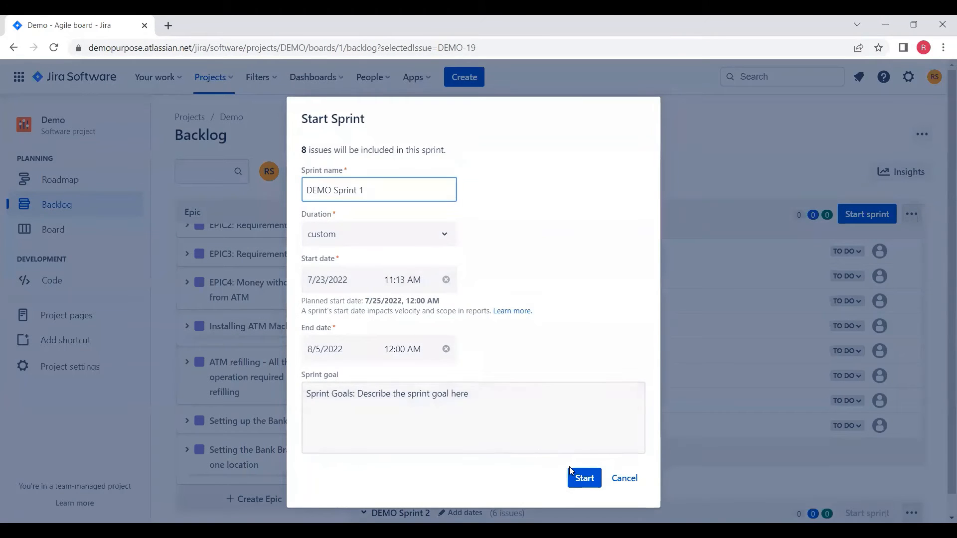
pyautogui.click(582, 480)
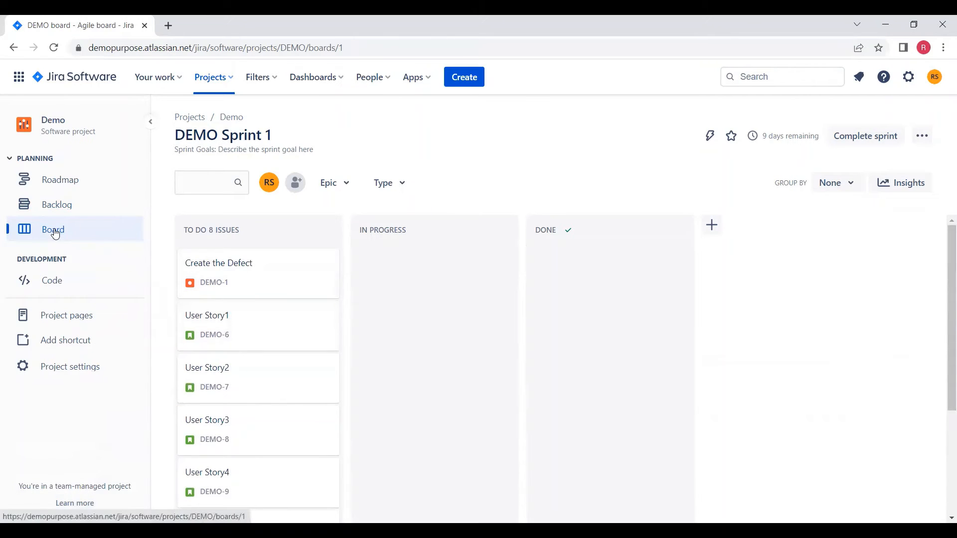
pyautogui.scroll(-2, 404, 322)
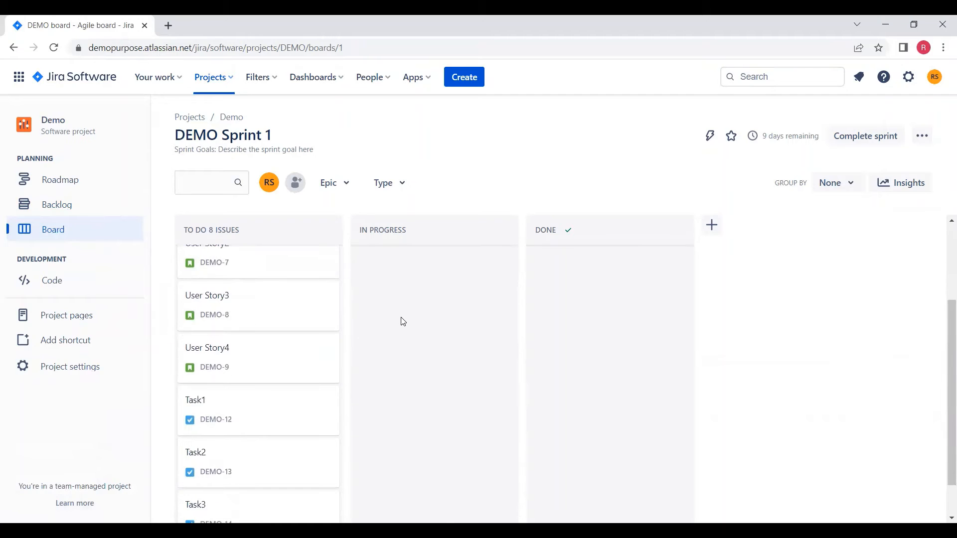
pyautogui.scroll(2, 401, 321)
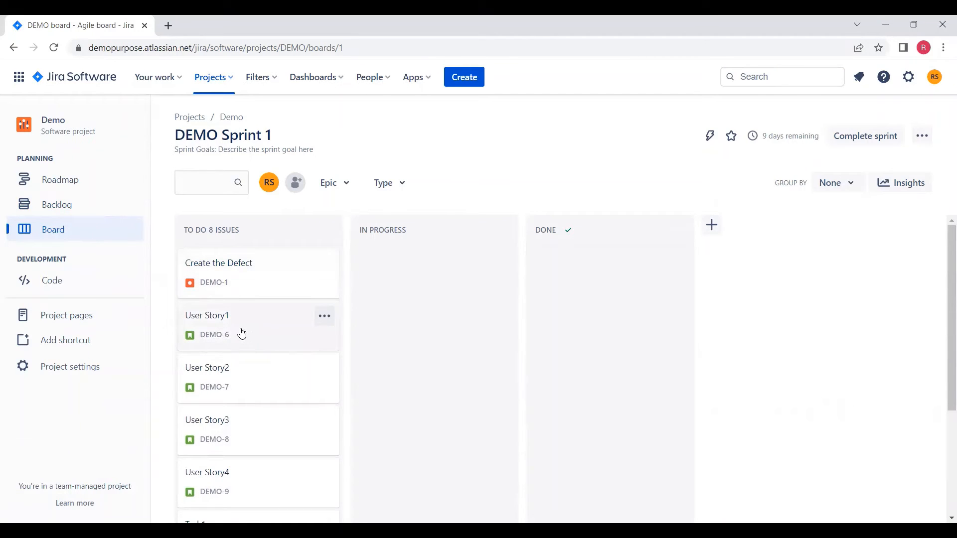
# - Select User Story1 on the board and move it from To Do to In Progress
pyautogui.click(212, 339)
pyautogui.rightClick(212, 338)
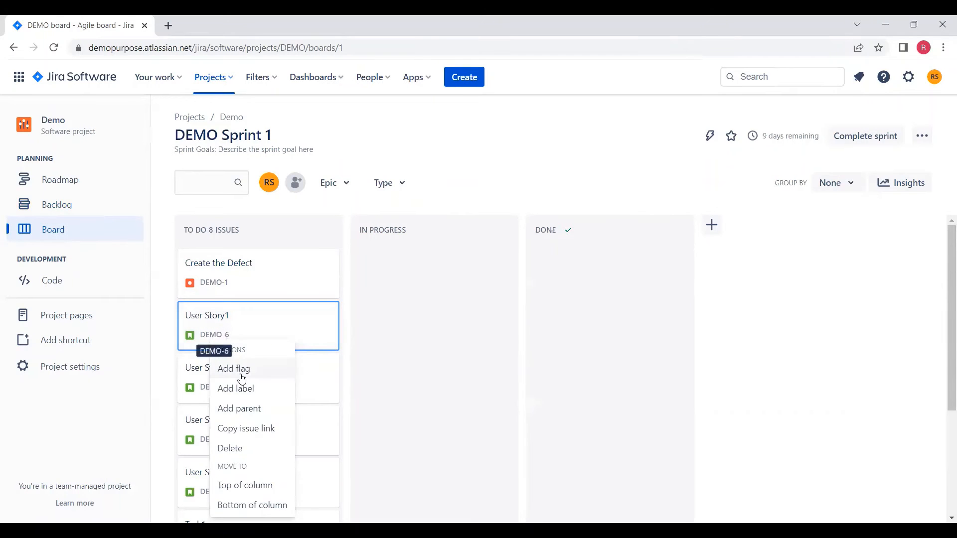
pyautogui.click(274, 322)
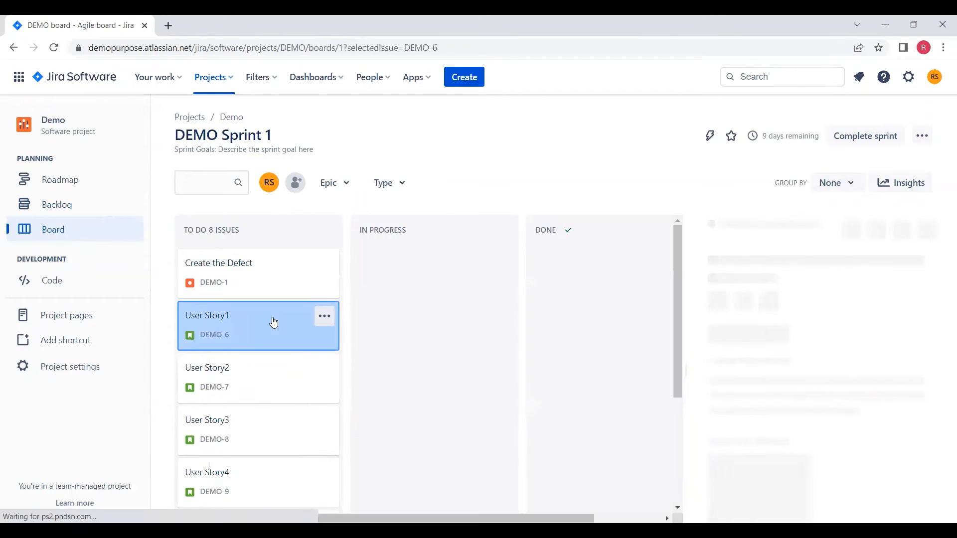
pyautogui.moveTo(284, 325); pyautogui.dragTo(390, 337)
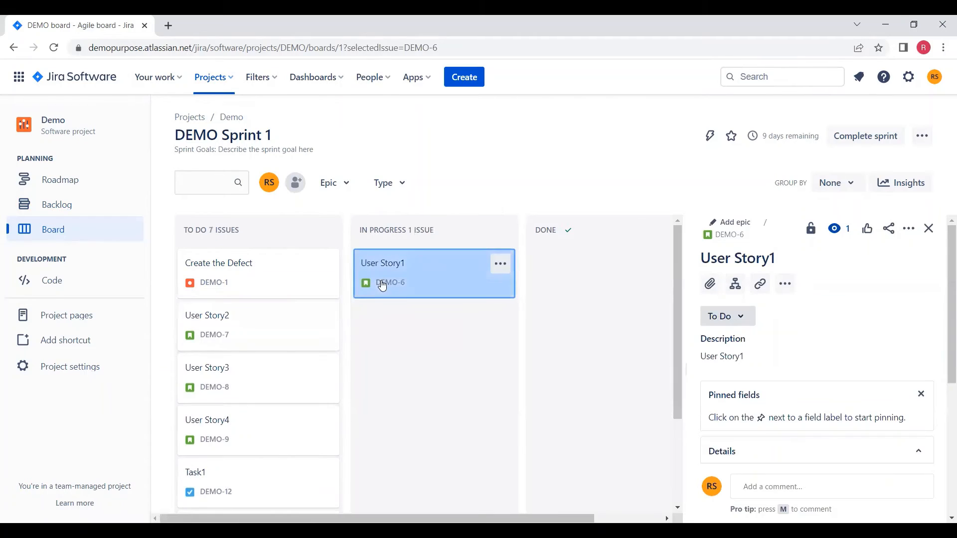
# - Copy User Story1's issue link and open it in a new browser tab
pyautogui.rightClick(385, 277)
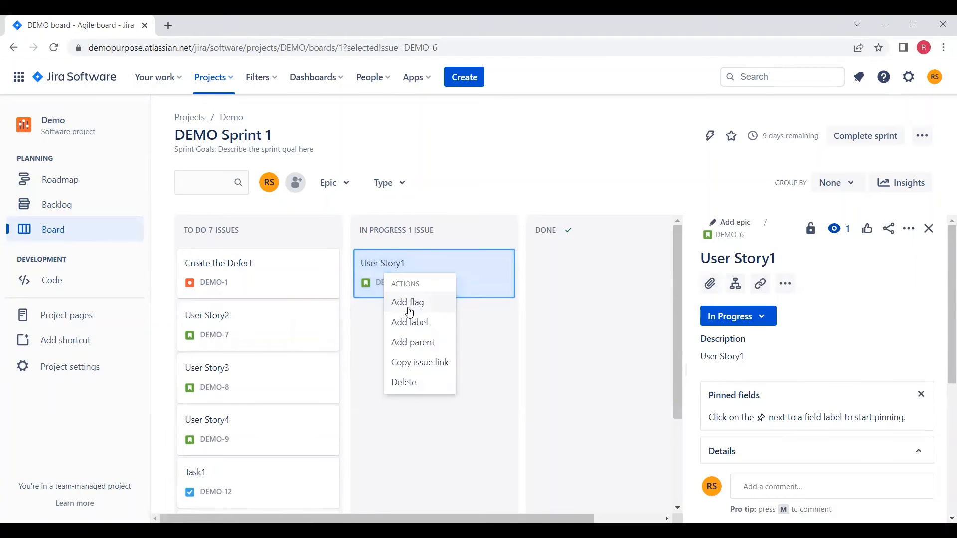
pyautogui.click(392, 290)
pyautogui.rightClick(392, 290)
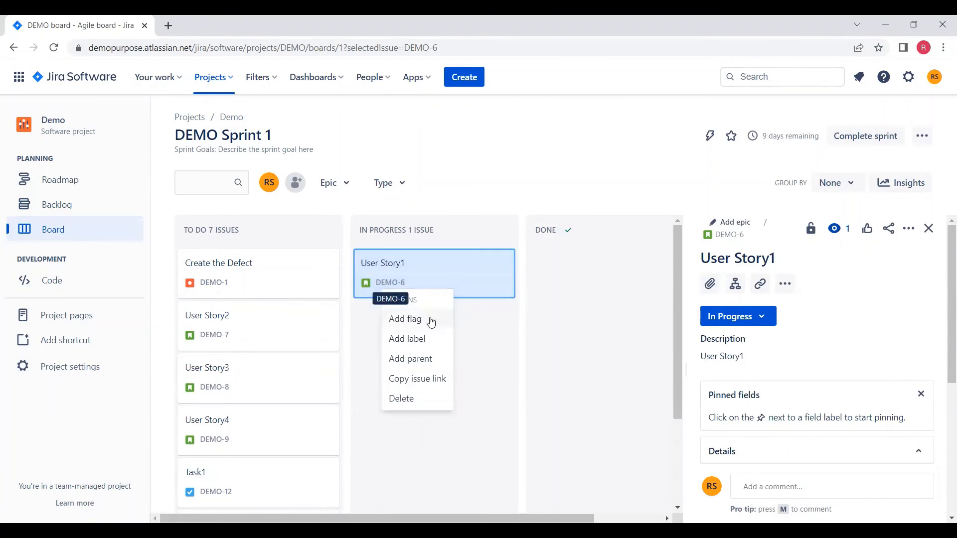
pyautogui.click(483, 336)
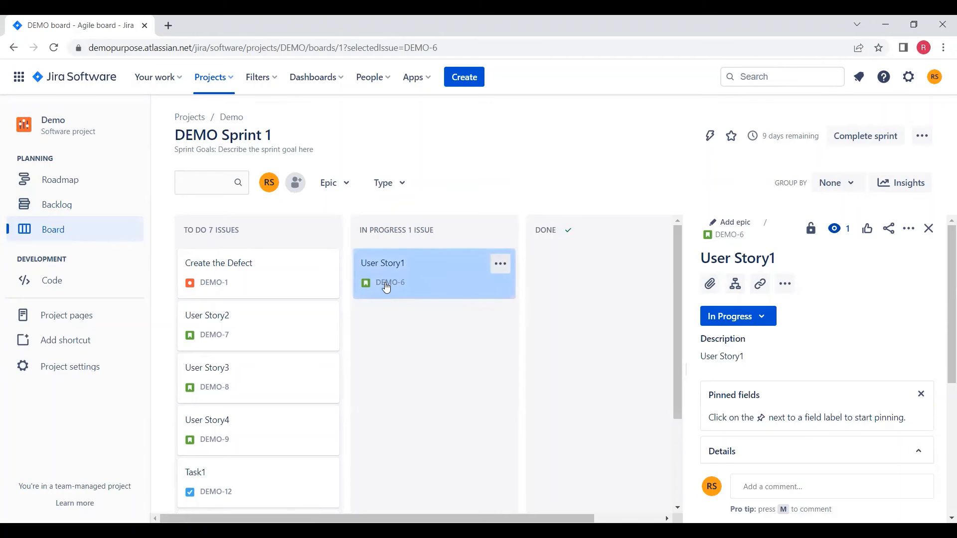
pyautogui.click(500, 264)
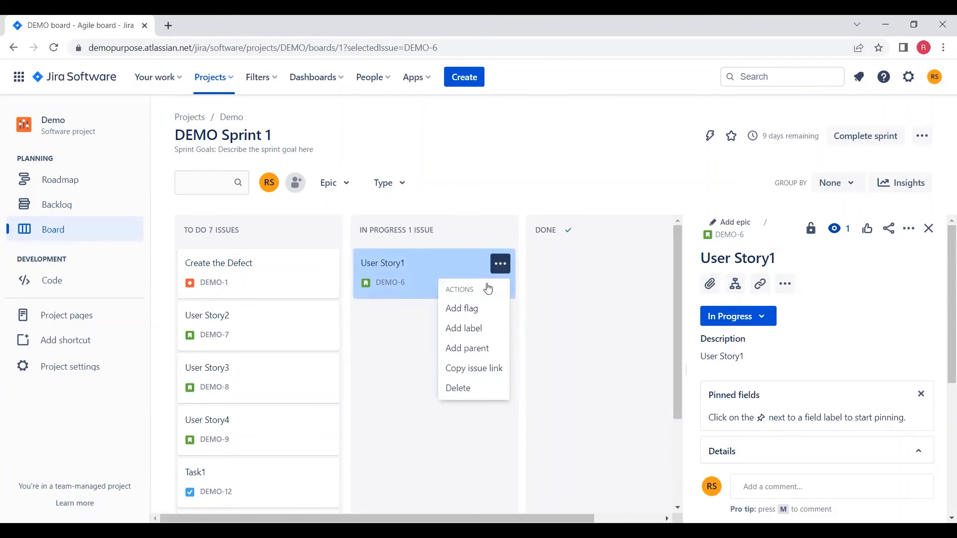
pyautogui.click(471, 369)
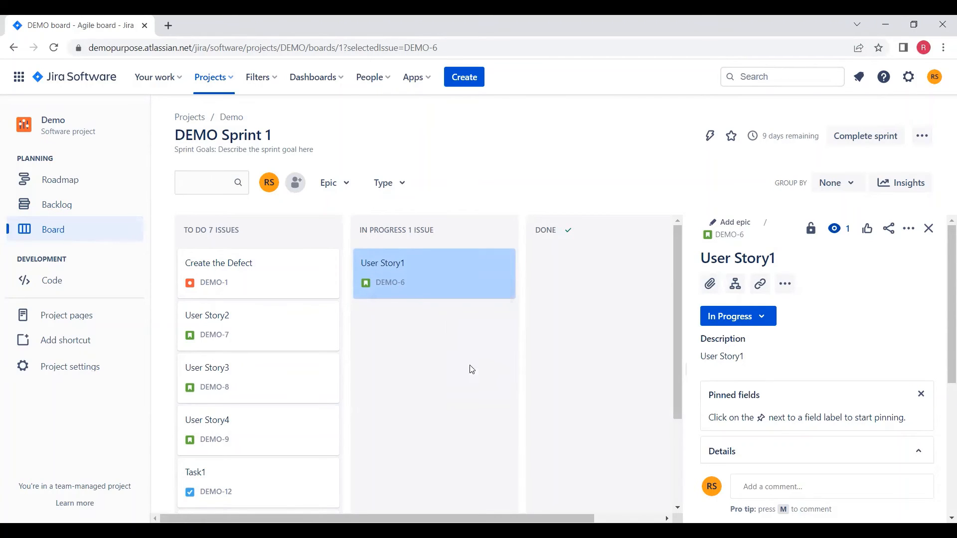
pyautogui.click(174, 28)
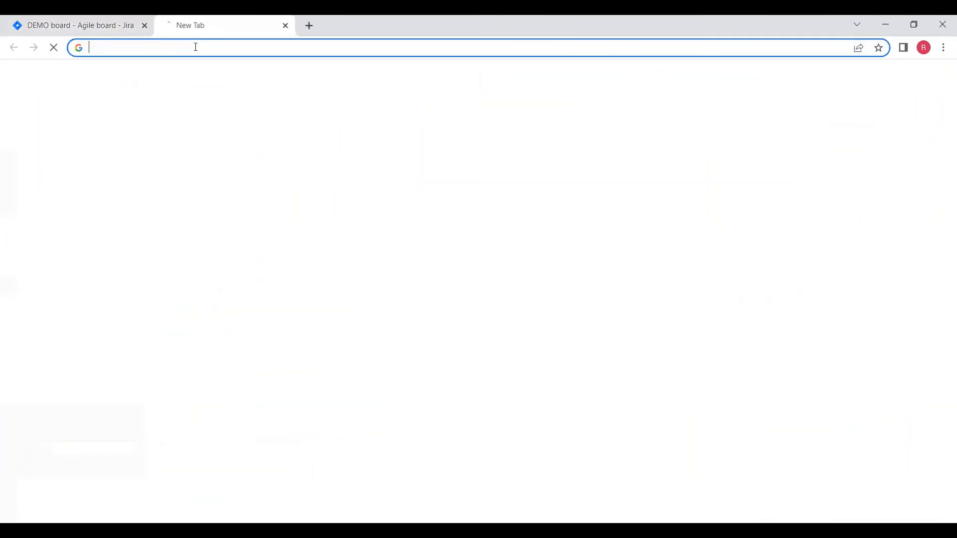
pyautogui.hotkey('ctrl', 'v')
pyautogui.press('Return')
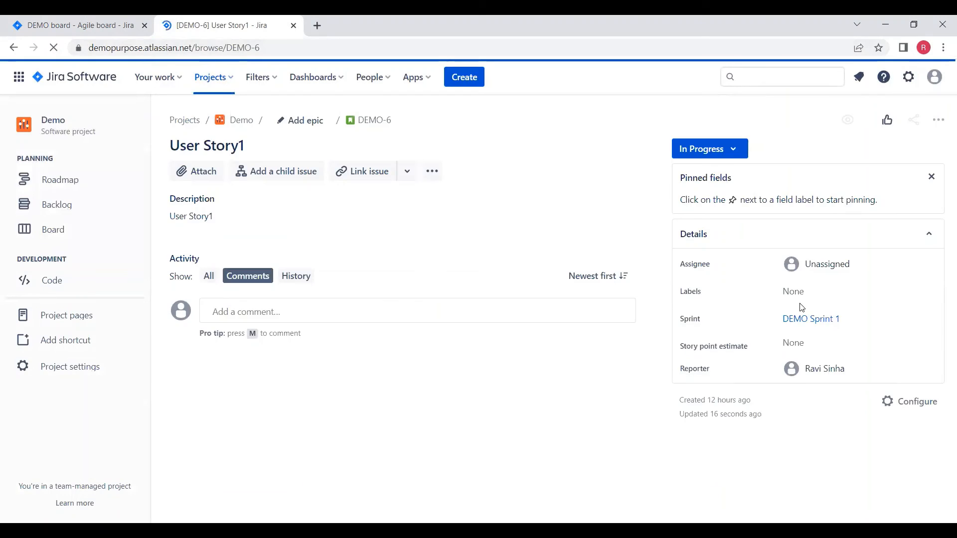
# - Assign User Story1 to yourself, and reload the DEMO Sprint 1 board with the issue details closed
pyautogui.click(828, 264)
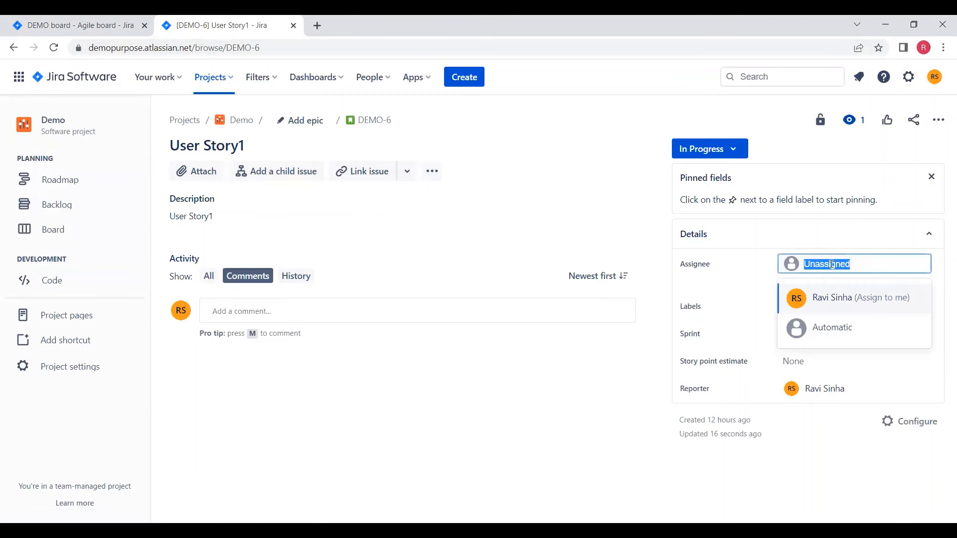
pyautogui.click(834, 298)
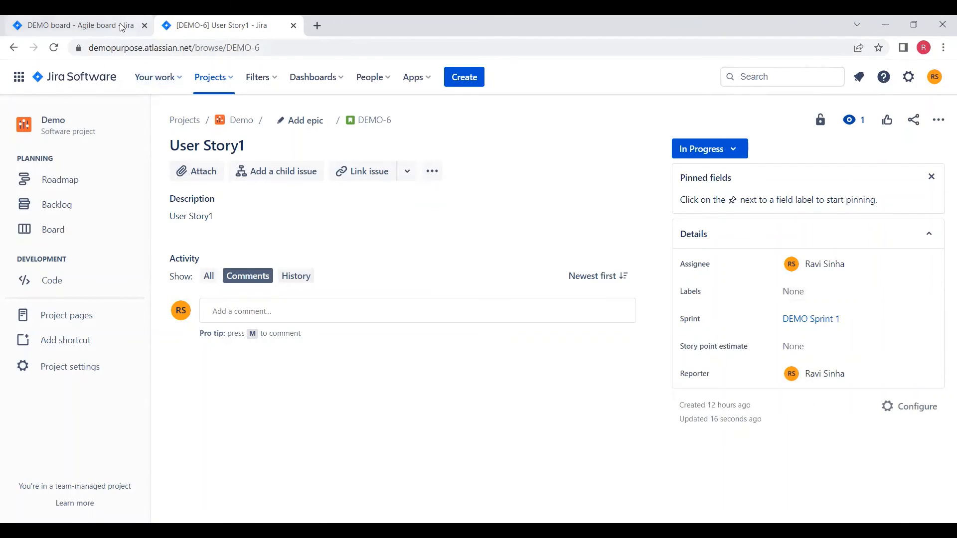
pyautogui.click(139, 25)
pyautogui.click(392, 49)
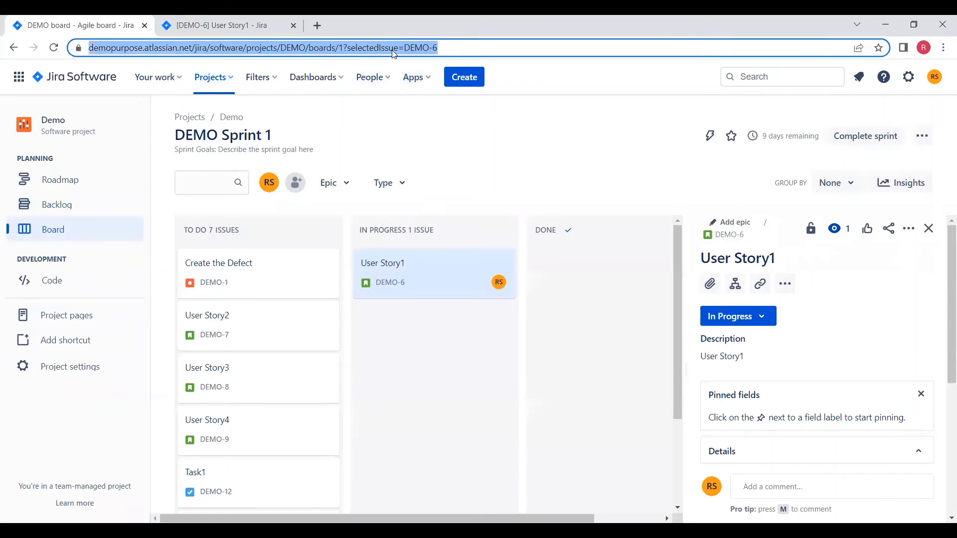
pyautogui.press('Return')
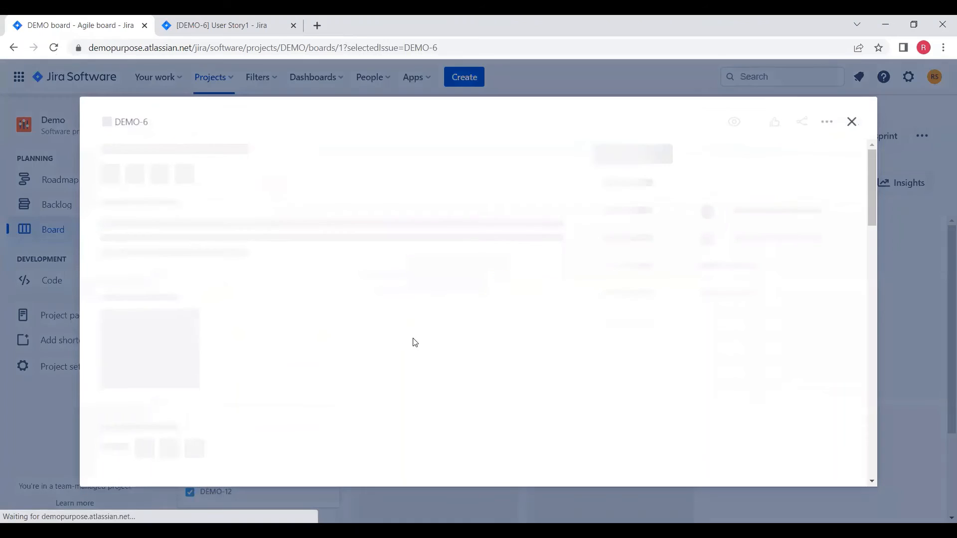
pyautogui.click(852, 121)
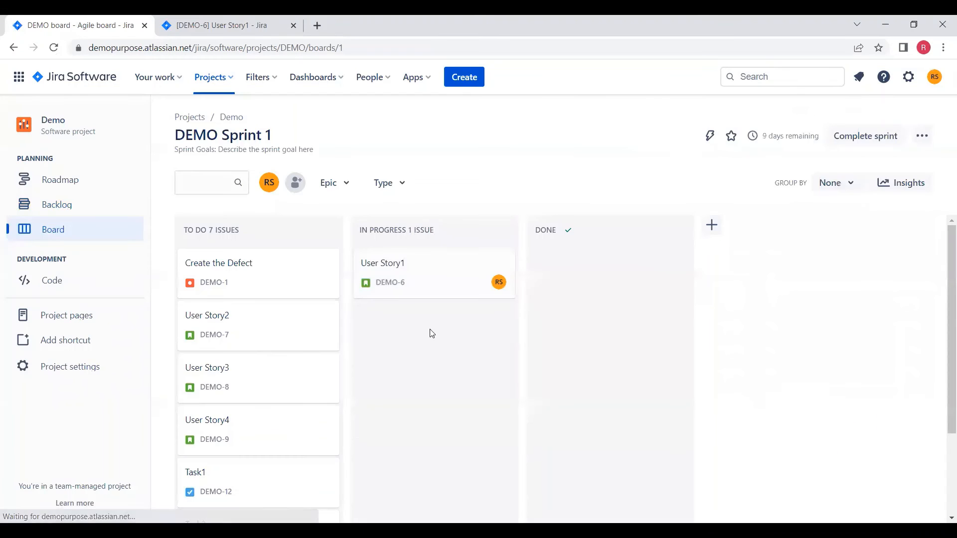
# - Move User Story2, User Story4 and Task2 from To Do to In Progress, and User Story2 on to Done
pyautogui.moveTo(235, 338); pyautogui.dragTo(401, 335)
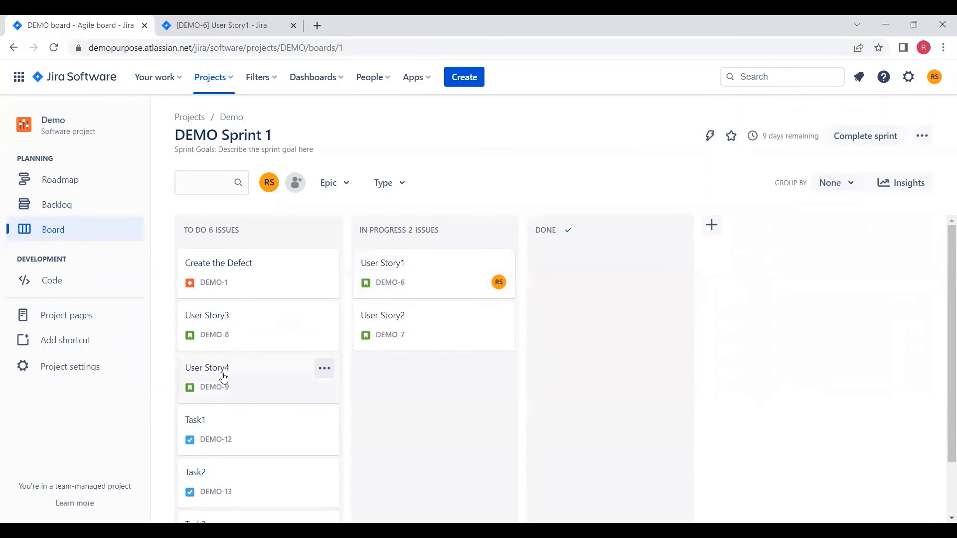
pyautogui.moveTo(222, 376); pyautogui.dragTo(371, 379)
pyautogui.moveTo(278, 421); pyautogui.dragTo(497, 449)
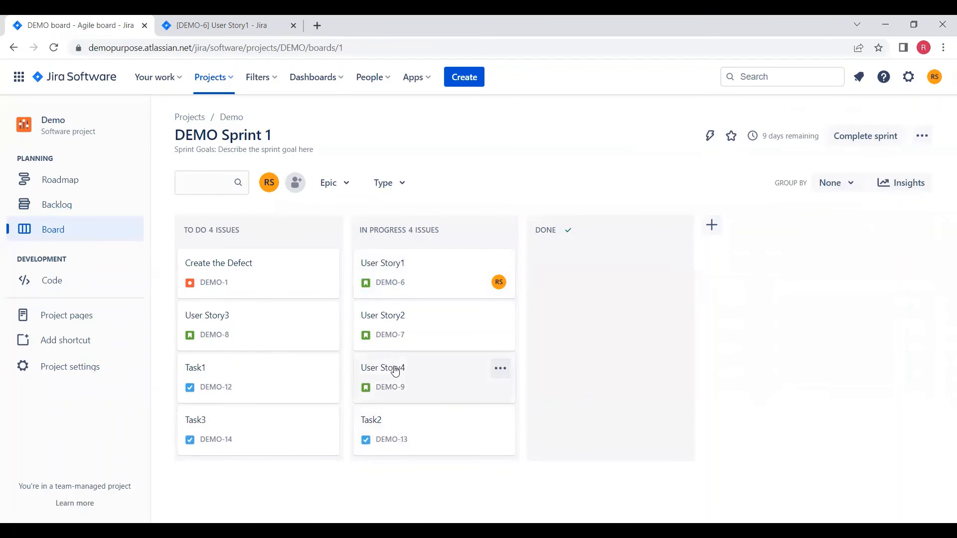
pyautogui.moveTo(398, 353); pyautogui.dragTo(615, 395)
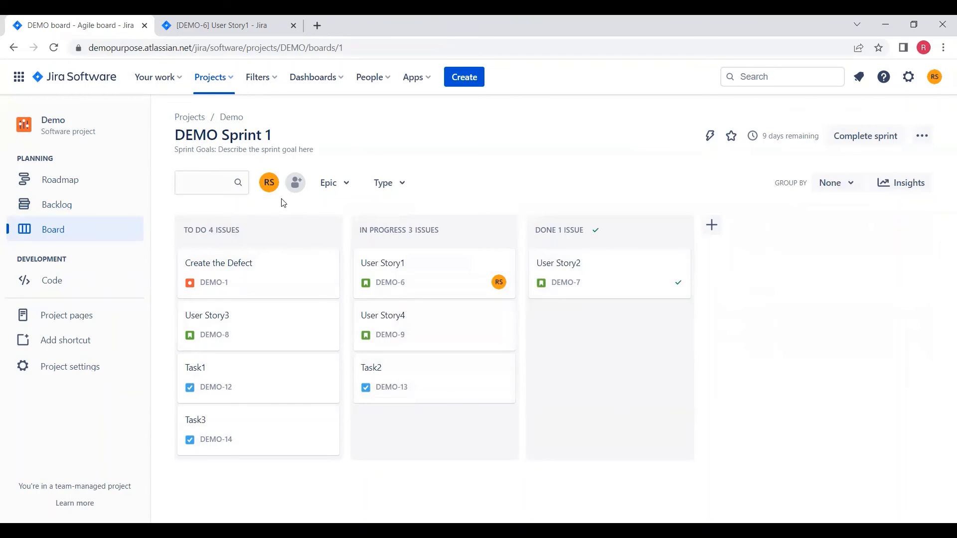
# - Filter the board to the issues assigned to yourself, and remove the filter again
pyautogui.click(269, 182)
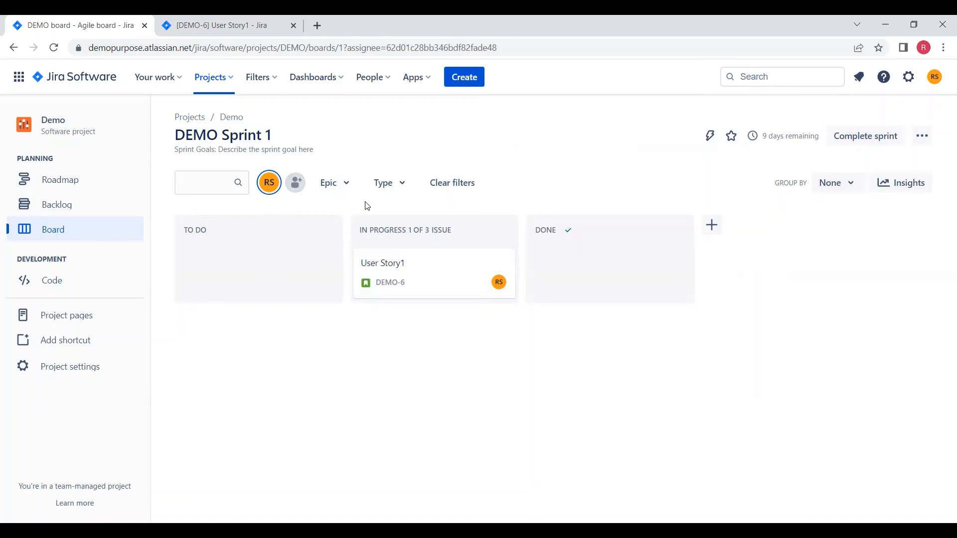
pyautogui.click(268, 186)
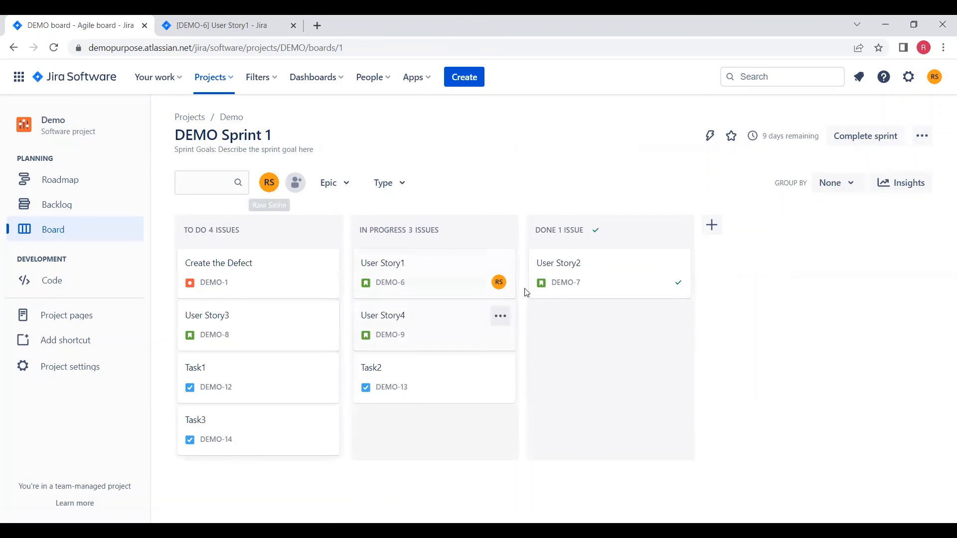